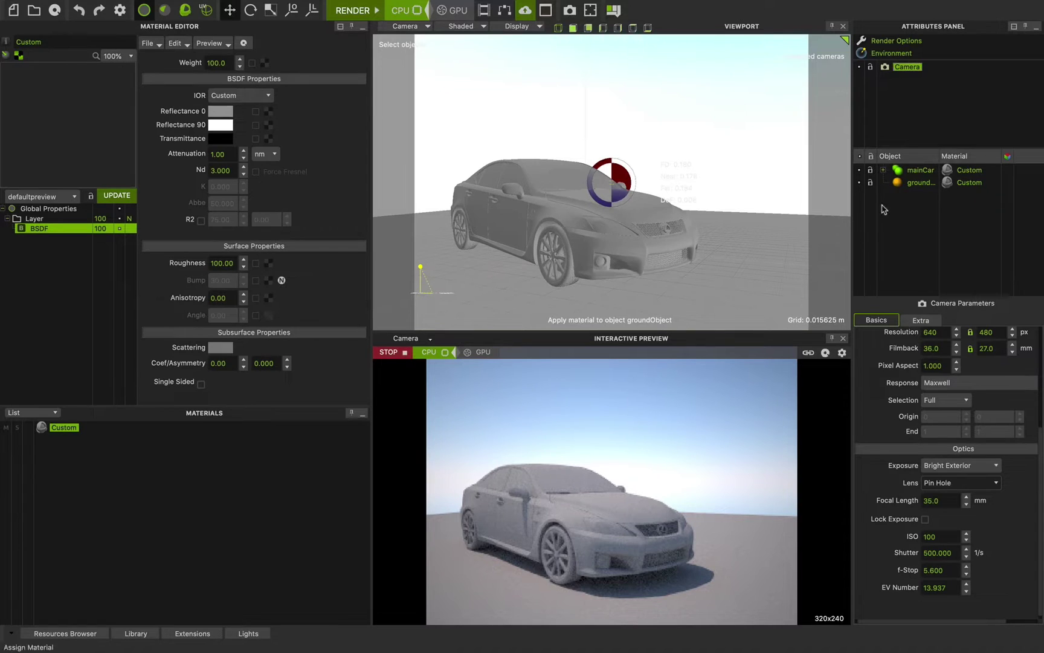
Deselect the camera and display the scene's Environment settings with its Physical Sky
{"action": "left_click", "coordinate": [902, 101]}
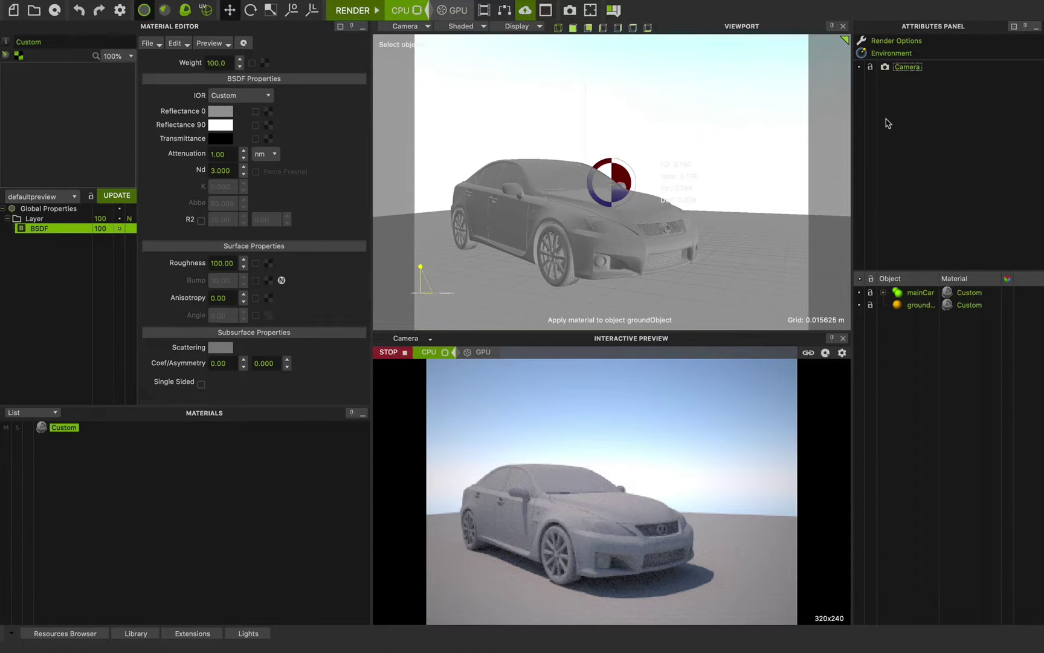
{"action": "left_click", "coordinate": [897, 55]}
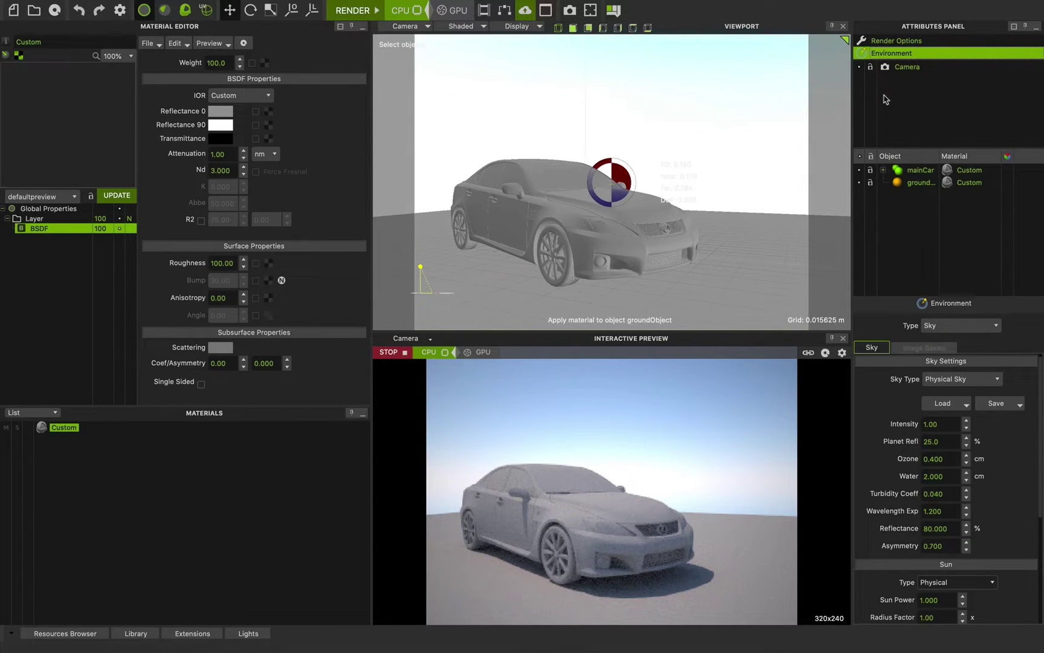
Keep the environment type as Sky, collapse the Sun and Location and time groups, and expand Sky Settings
{"action": "left_click", "coordinate": [925, 327]}
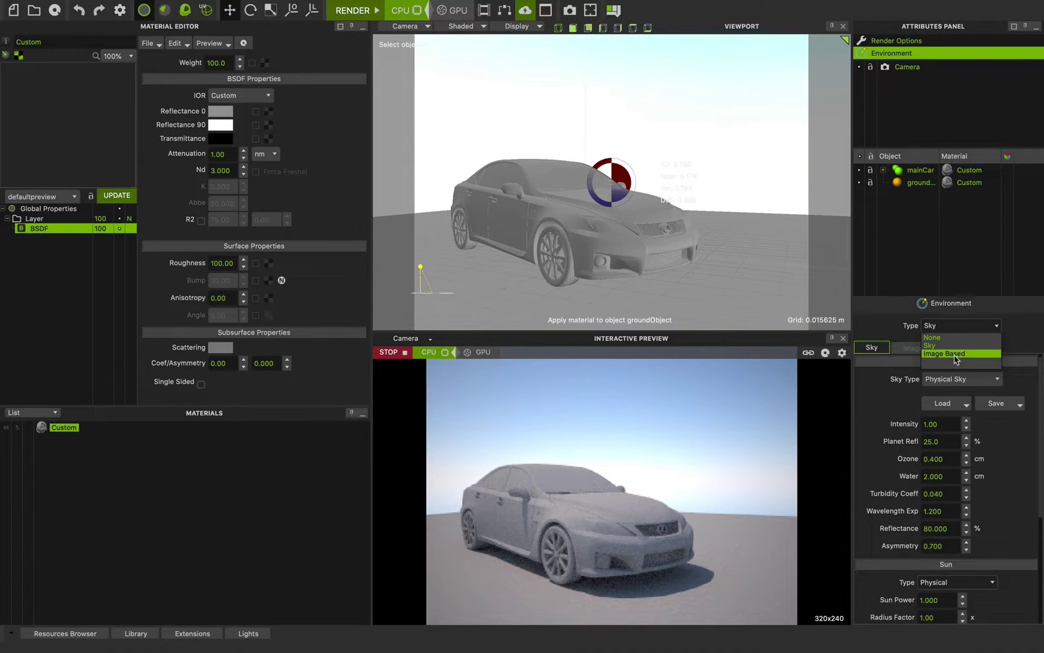
{"action": "left_click", "coordinate": [941, 346]}
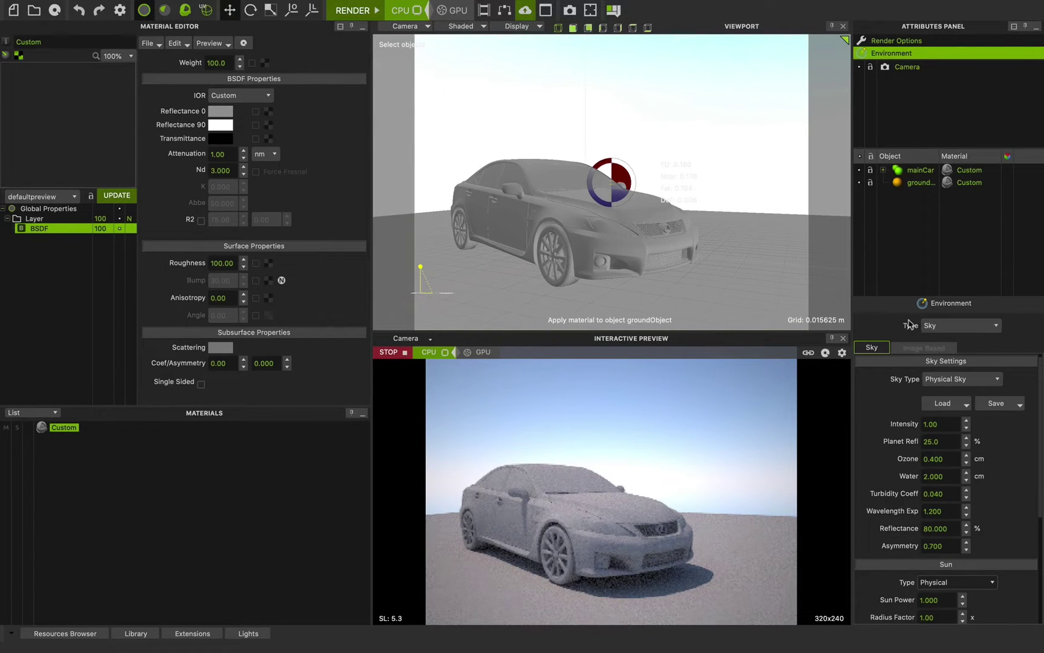
{"action": "left_click", "coordinate": [900, 362]}
{"action": "left_click", "coordinate": [901, 374]}
{"action": "left_click", "coordinate": [902, 386]}
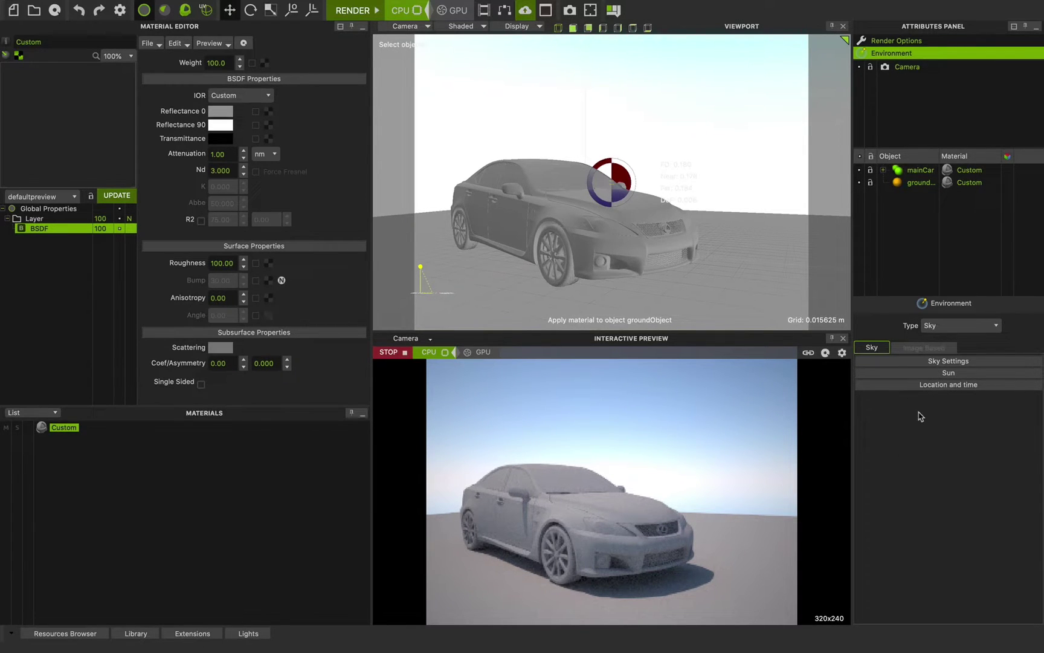
{"action": "left_click", "coordinate": [929, 362]}
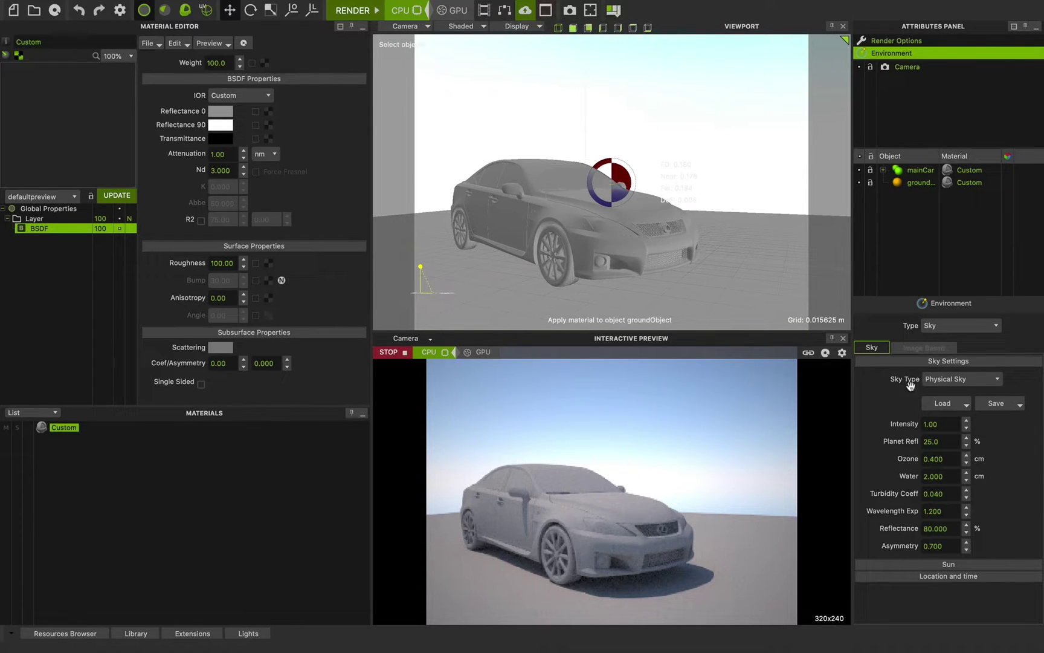
{"action": "left_click", "coordinate": [945, 379]}
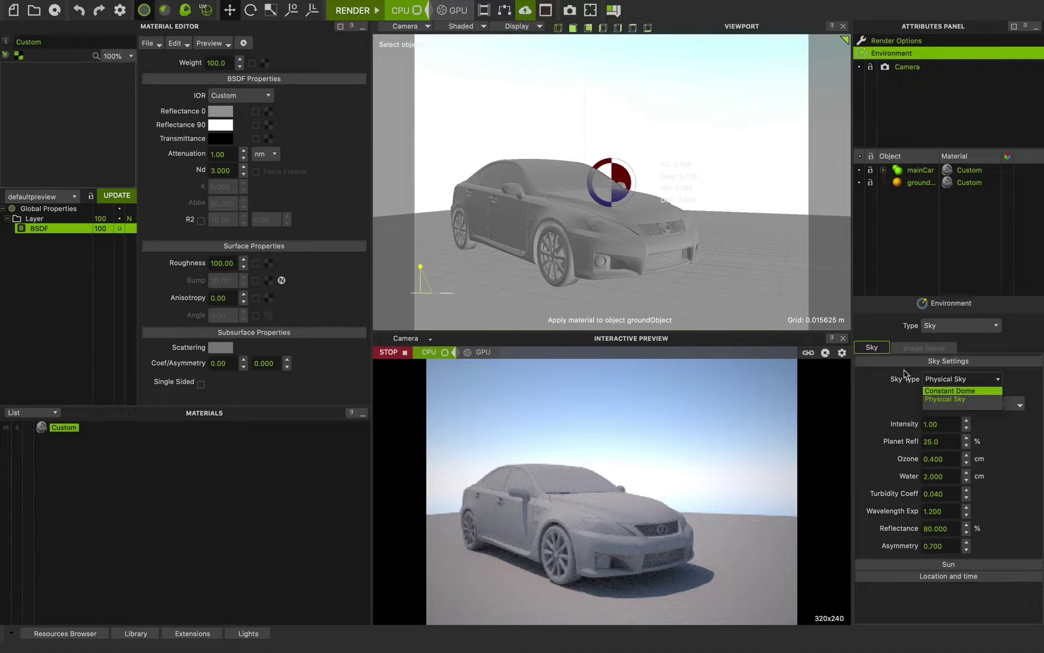
Switch the sky to a Constant Dome and set the Sun Type to Disabled
{"action": "left_click", "coordinate": [952, 391]}
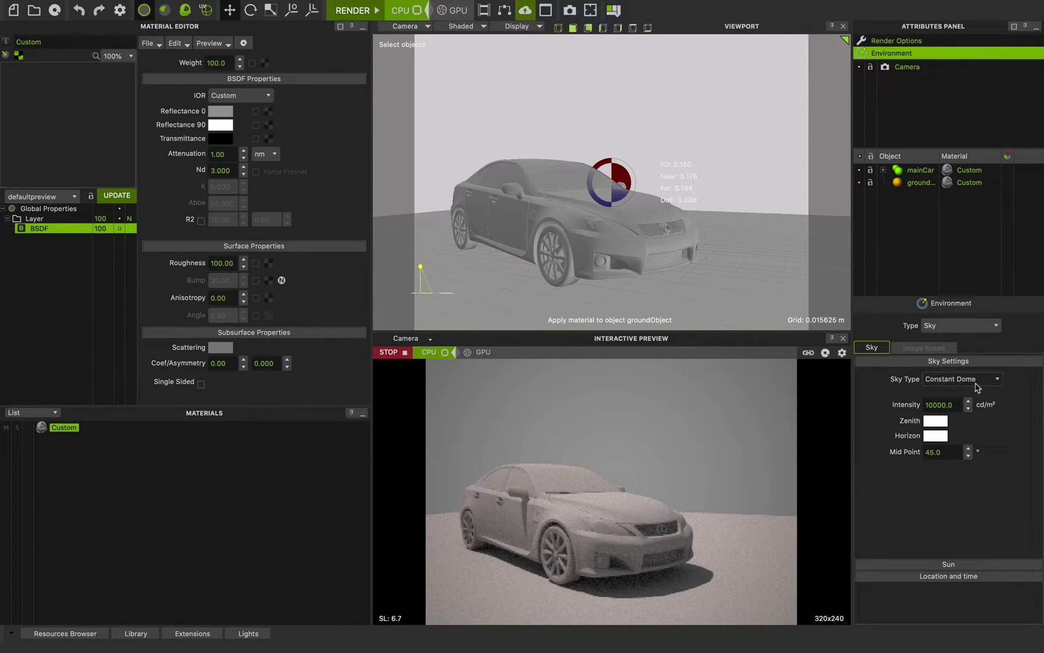
{"action": "left_click", "coordinate": [909, 576]}
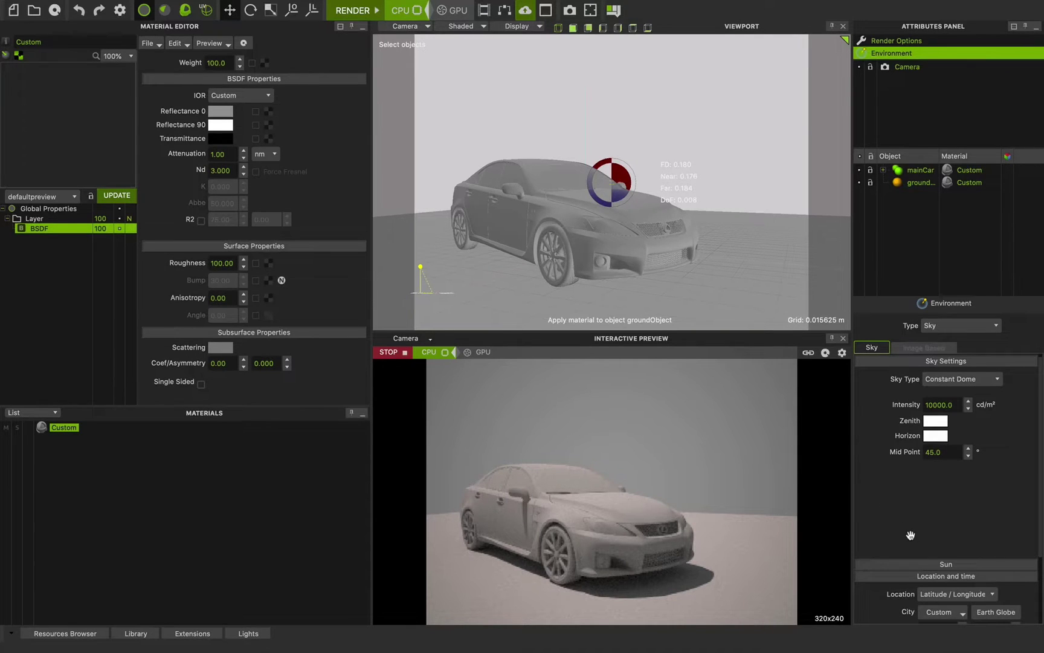
{"action": "scroll", "coordinate": [911, 535], "scroll_direction": "down", "scroll_amount": 3}
{"action": "left_click", "coordinate": [924, 475]}
{"action": "scroll", "coordinate": [925, 483], "scroll_direction": "down", "scroll_amount": 2}
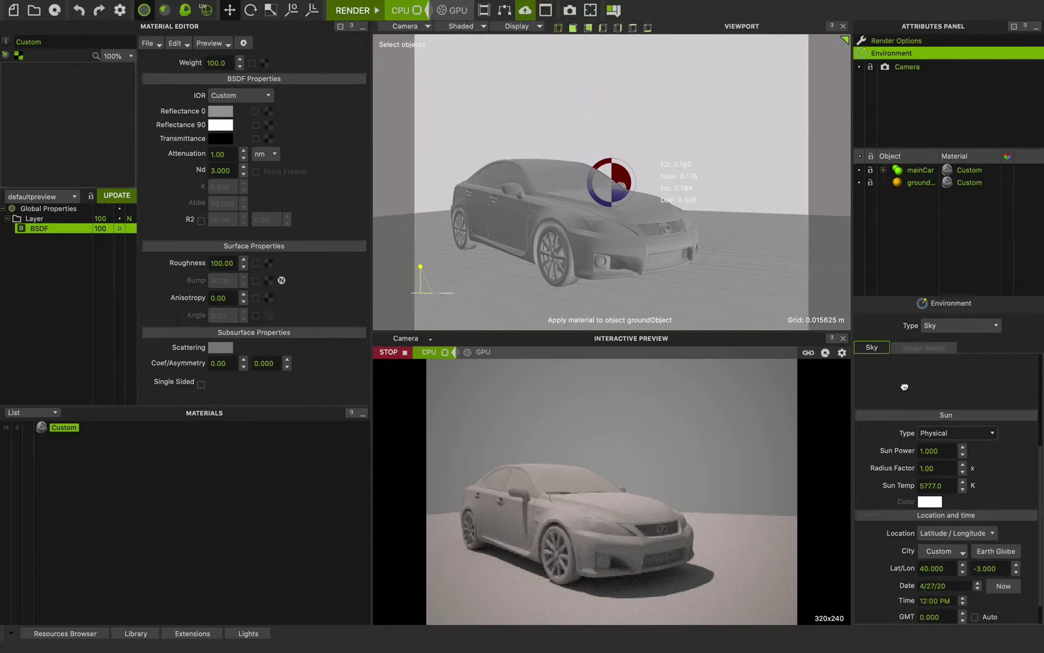
{"action": "left_click", "coordinate": [926, 435]}
{"action": "left_click", "coordinate": [938, 459]}
{"action": "scroll", "coordinate": [879, 505], "scroll_direction": "up", "scroll_amount": 5}
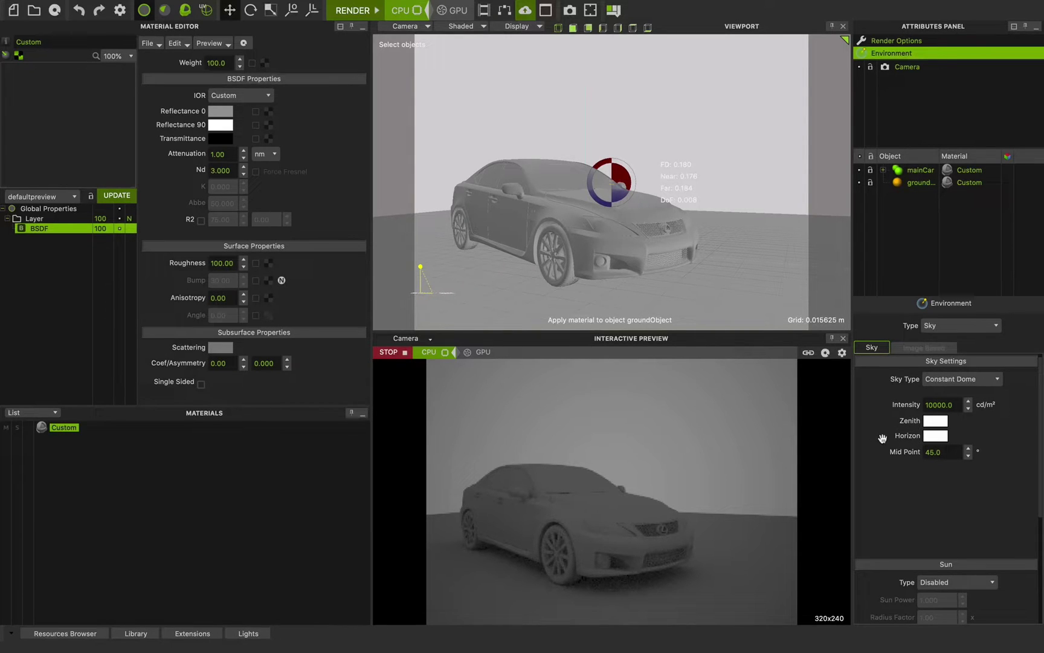
{"action": "left_click_drag", "start_coordinate": [967, 403], "coordinate": [968, 453]}
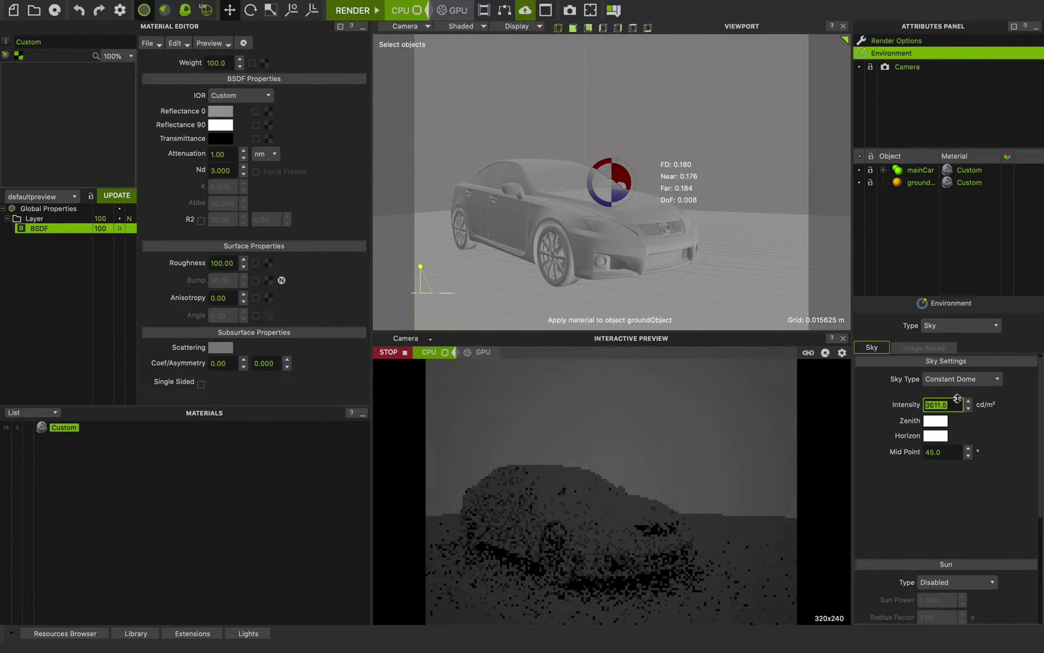
{"action": "type", "text": "1"}
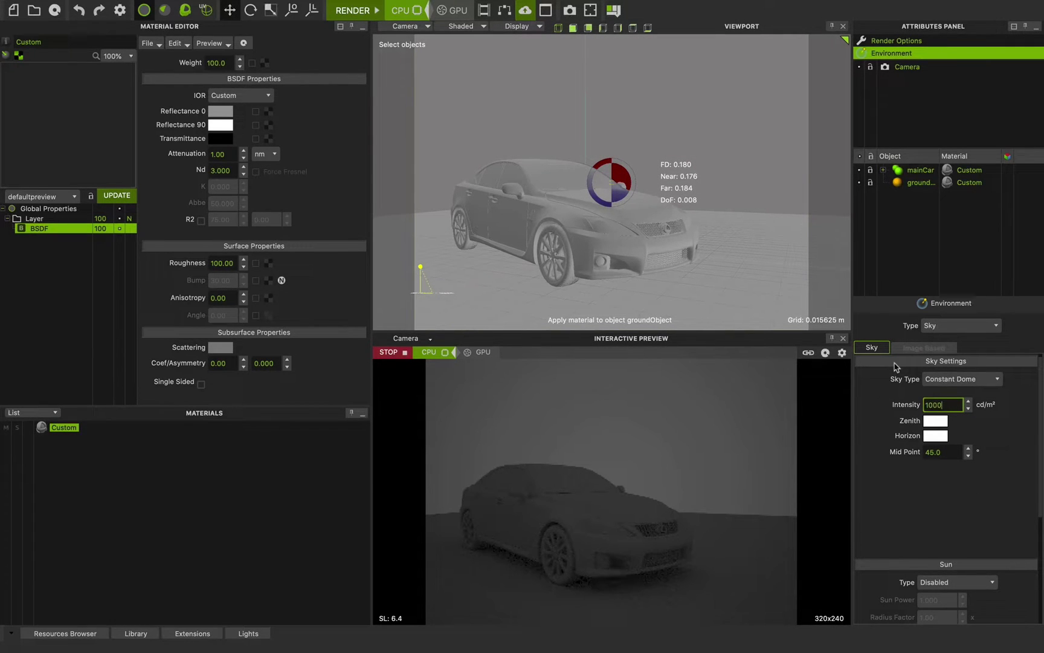
{"action": "type", "text": "000"}
{"action": "key", "text": "Return"}
{"action": "type", "text": "10000"}
{"action": "key", "text": "Return"}
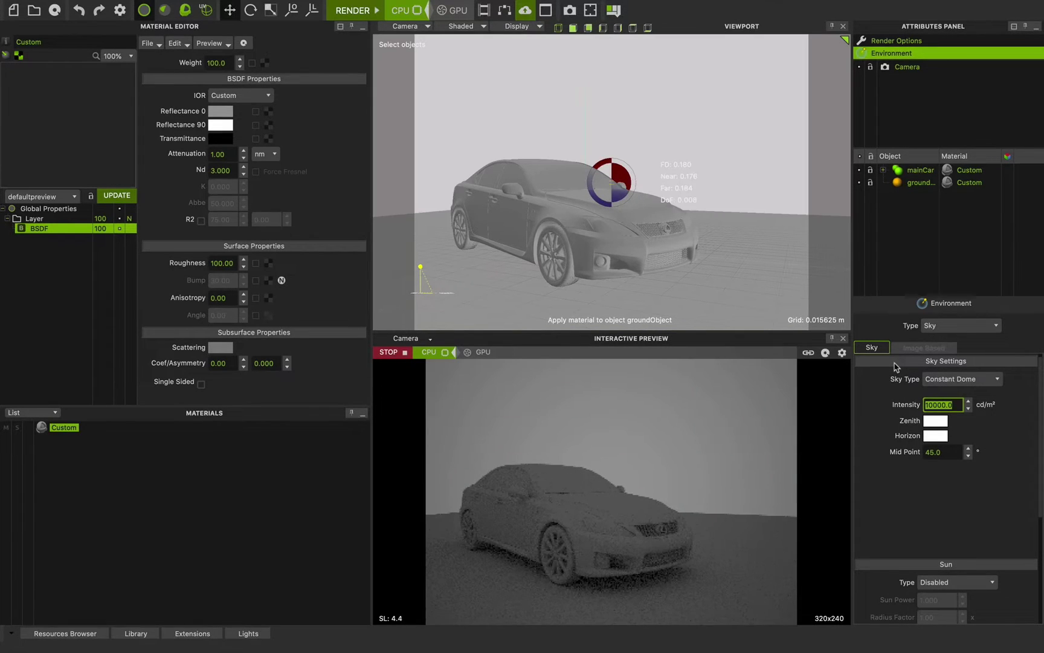
{"action": "type", "text": "1000"}
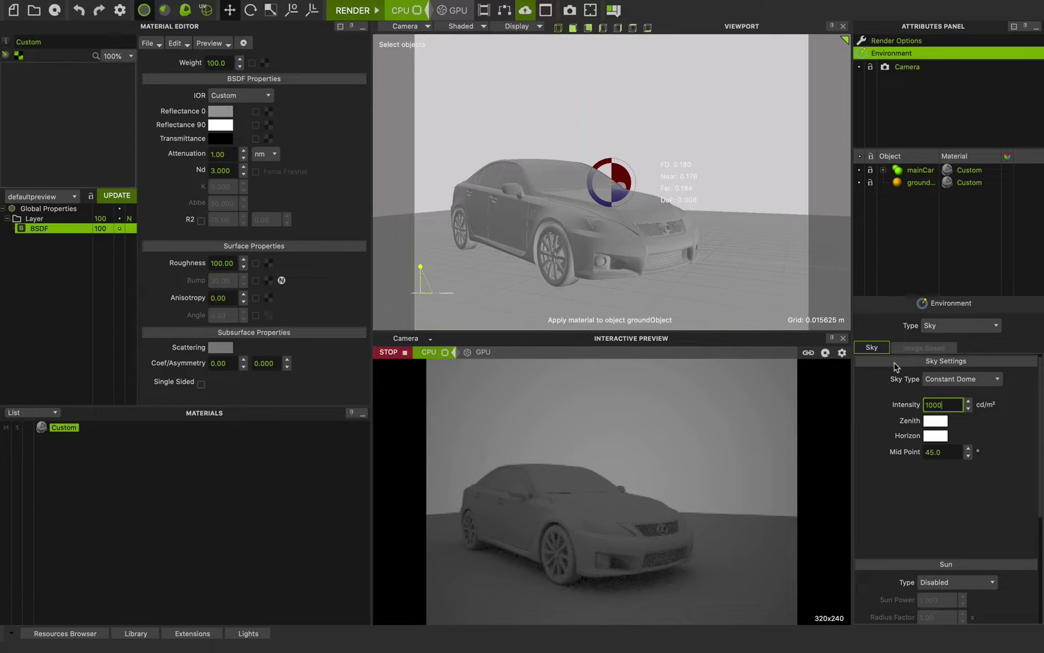
{"action": "type", "text": "00"}
{"action": "key", "text": "Return"}
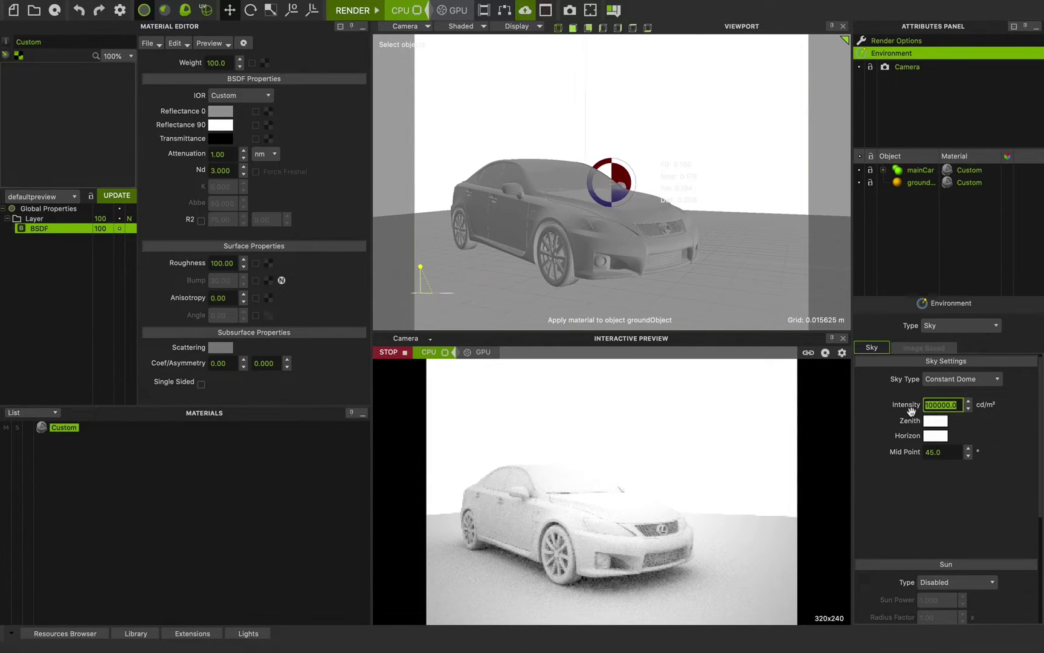
{"action": "type", "text": "10000"}
{"action": "key", "text": "Return"}
Set the Constant Dome zenith colour to pure red
{"action": "left_click", "coordinate": [887, 427]}
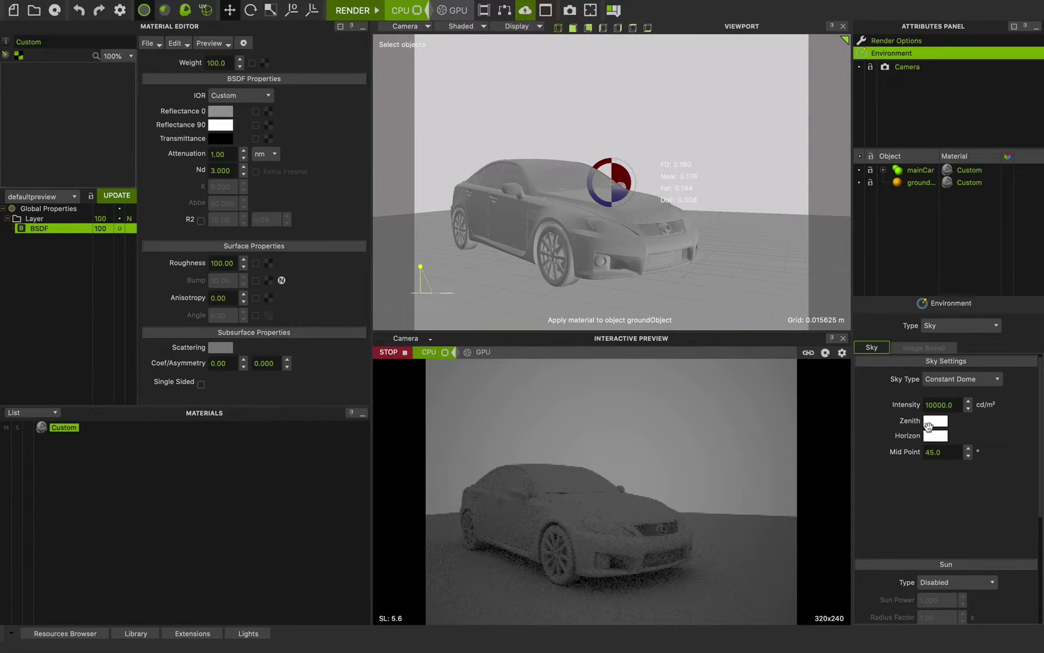
{"action": "left_click", "coordinate": [928, 426]}
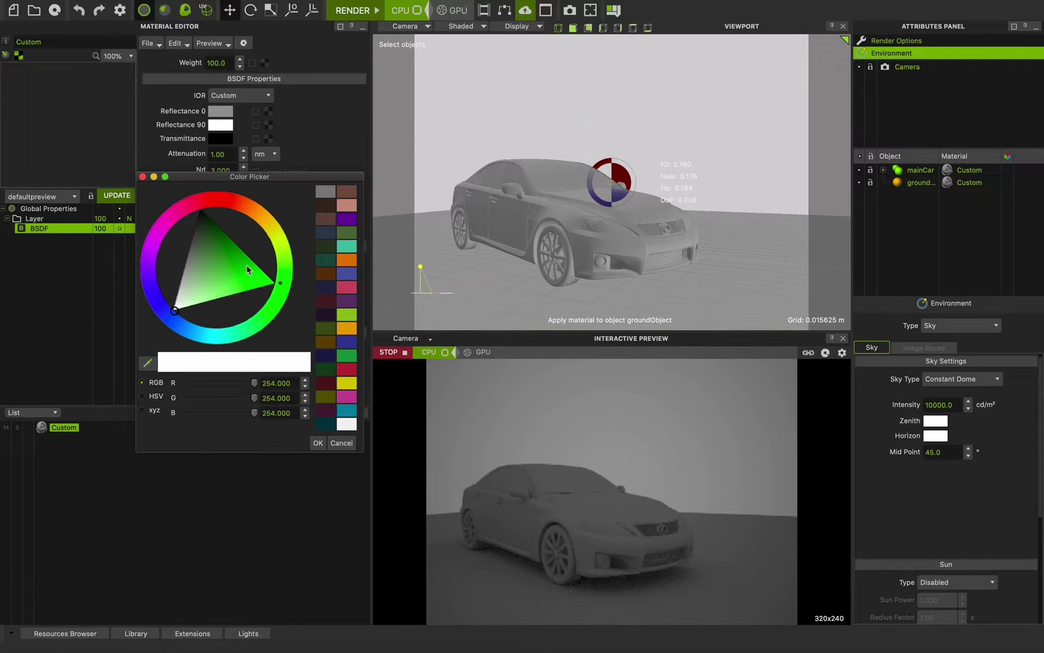
{"action": "left_click", "coordinate": [213, 200]}
{"action": "left_click", "coordinate": [210, 212]}
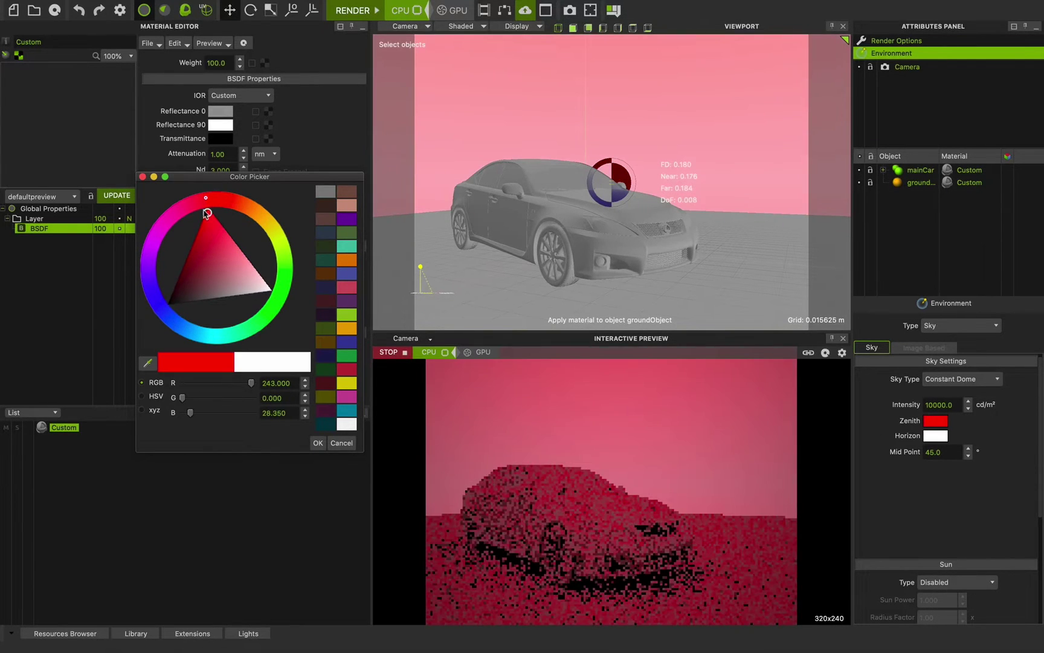
{"action": "left_click_drag", "start_coordinate": [211, 199], "coordinate": [213, 197]}
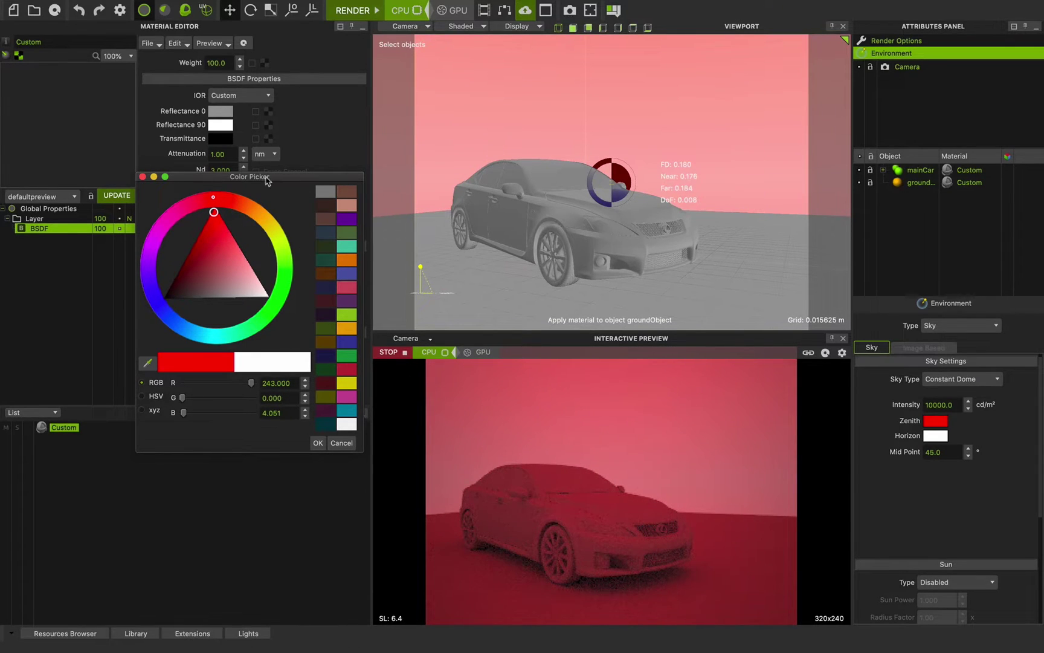
{"action": "left_click_drag", "start_coordinate": [272, 177], "coordinate": [260, 176]}
{"action": "left_click", "coordinate": [306, 441]}
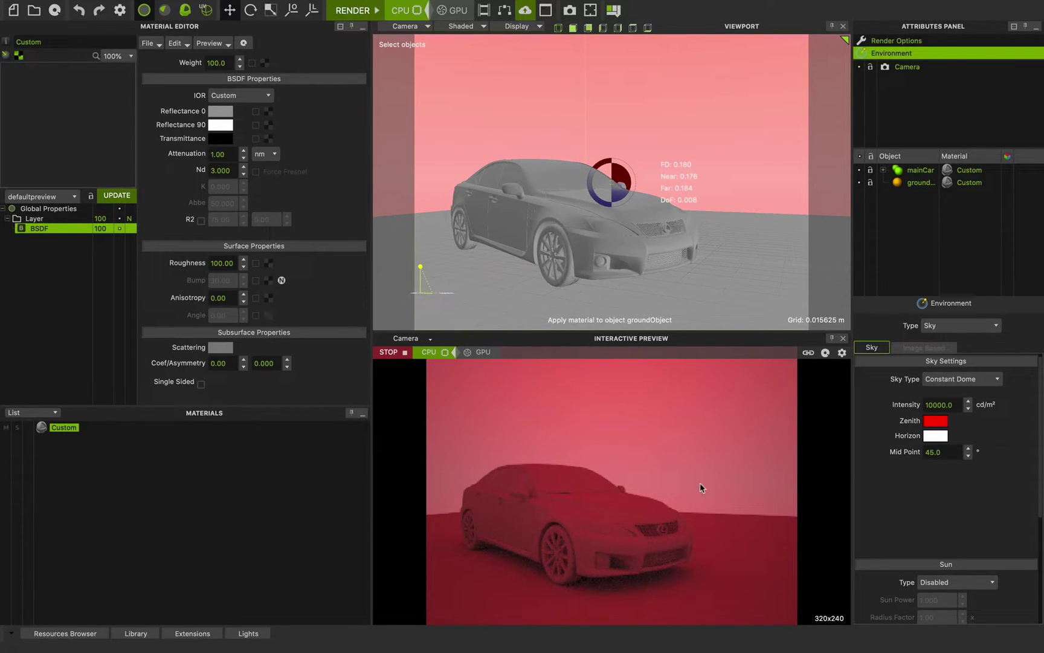
Drag the dome Mid Point spinner down toward 0.0
{"action": "left_click", "coordinate": [968, 453]}
{"action": "left_click_drag", "start_coordinate": [968, 453], "coordinate": [968, 423]}
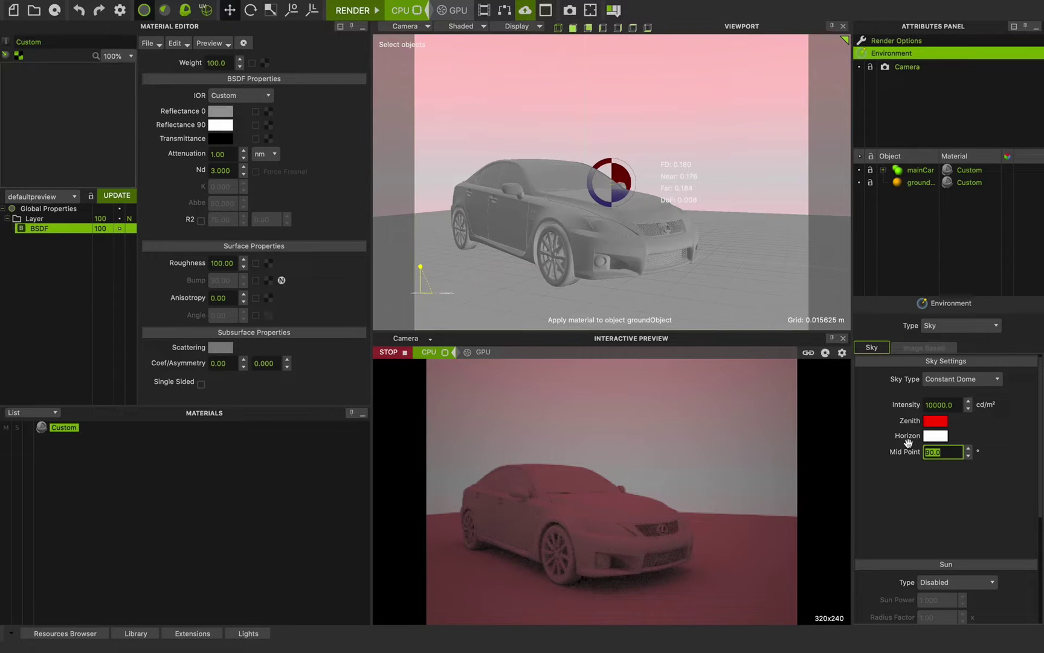
{"action": "left_click_drag", "start_coordinate": [968, 451], "coordinate": [875, 459]}
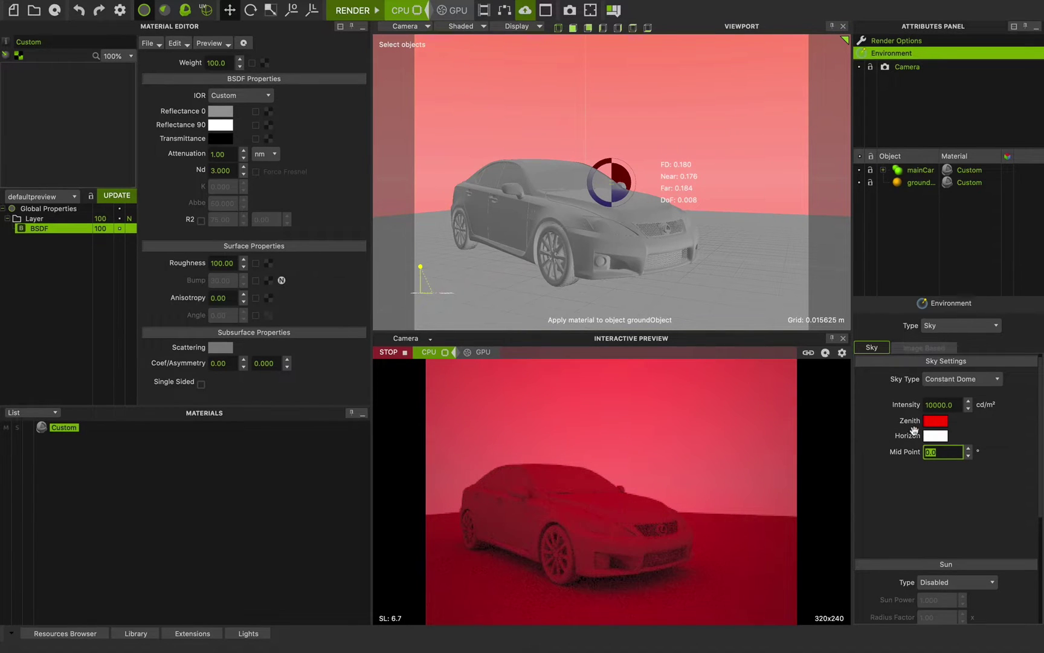
Reset the zenith colour to white and set the dome Mid Point to 45
{"action": "left_click", "coordinate": [934, 421]}
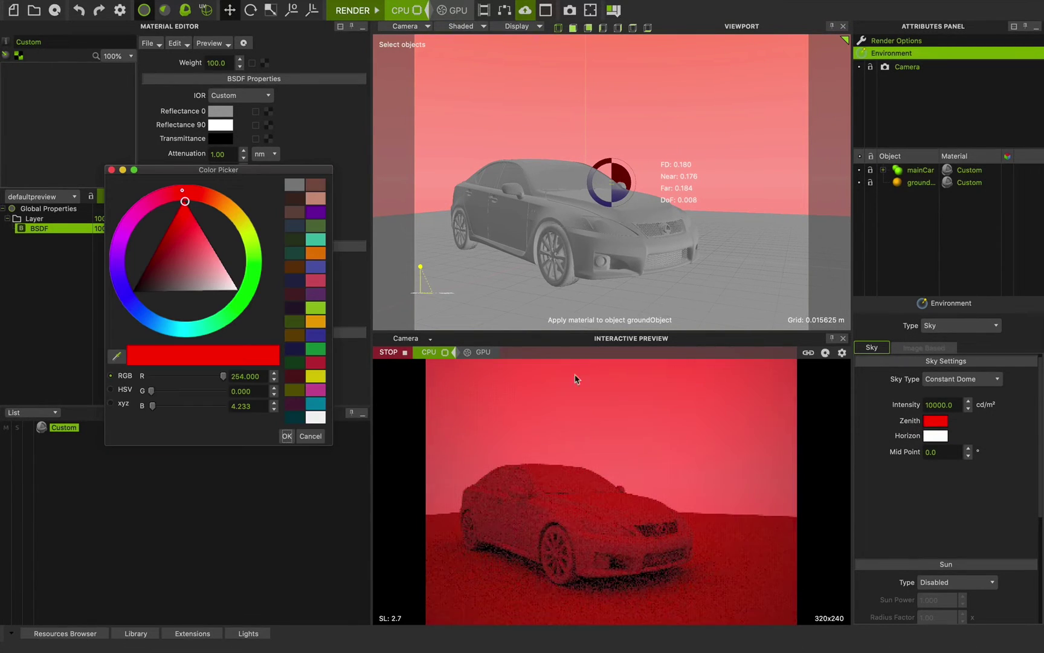
{"action": "left_click", "coordinate": [231, 267]}
{"action": "left_click", "coordinate": [315, 417]}
{"action": "left_click", "coordinate": [287, 435]}
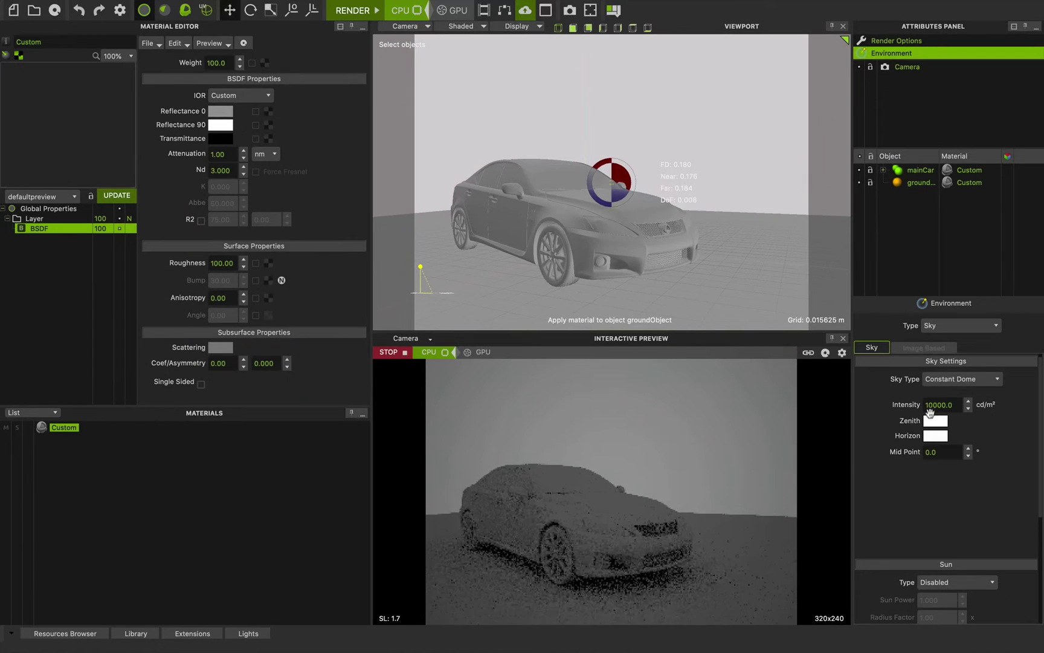
{"action": "left_click", "coordinate": [947, 451]}
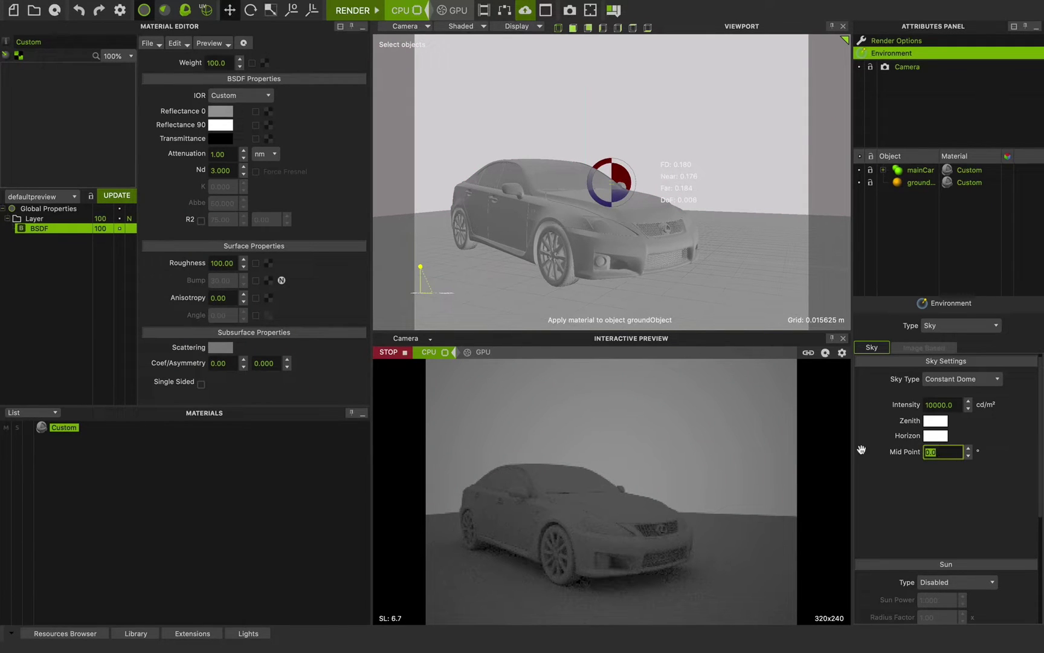
{"action": "key", "text": "Return"}
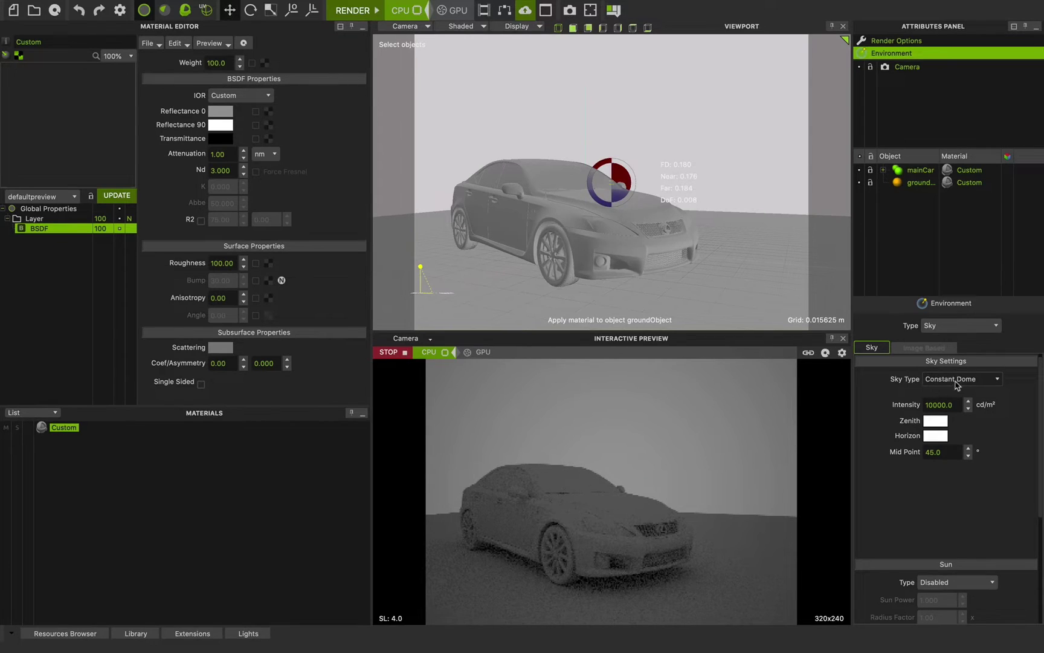
Turn on a Physical sun and scroll through its settings
{"action": "scroll", "coordinate": [899, 476], "scroll_direction": "down", "scroll_amount": 3}
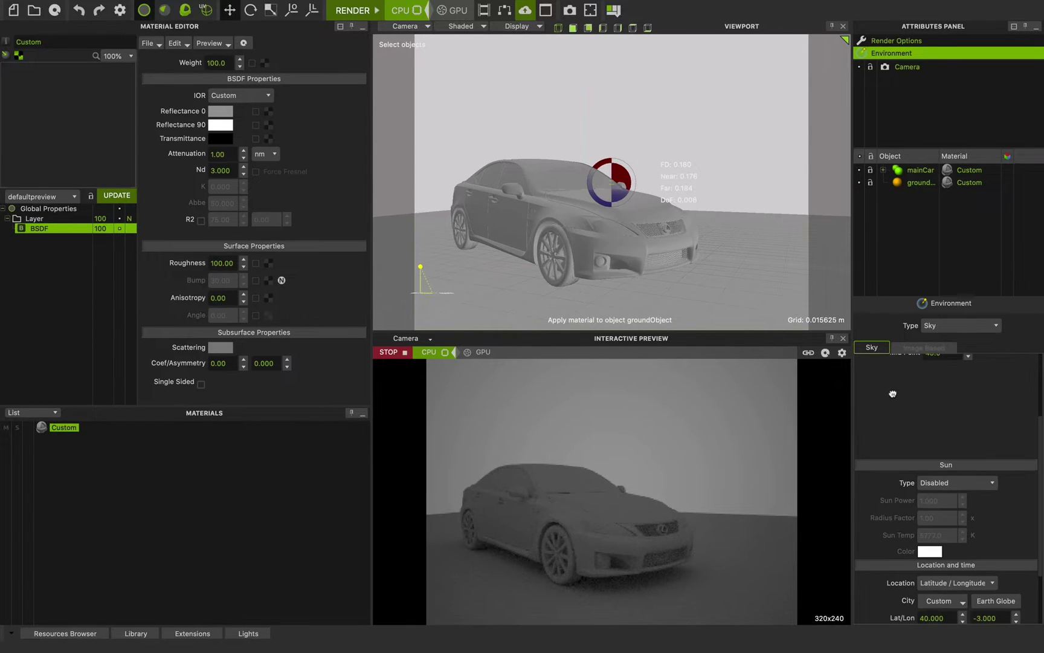
{"action": "left_click", "coordinate": [934, 483]}
{"action": "left_click", "coordinate": [939, 503]}
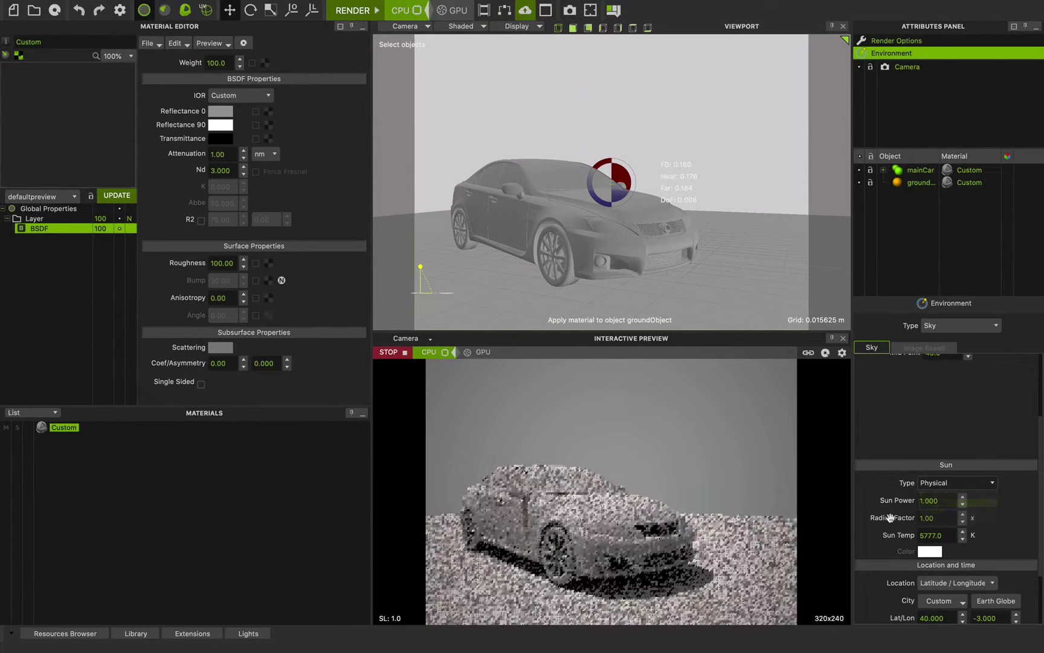
{"action": "scroll", "coordinate": [888, 483], "scroll_direction": "up", "scroll_amount": 3}
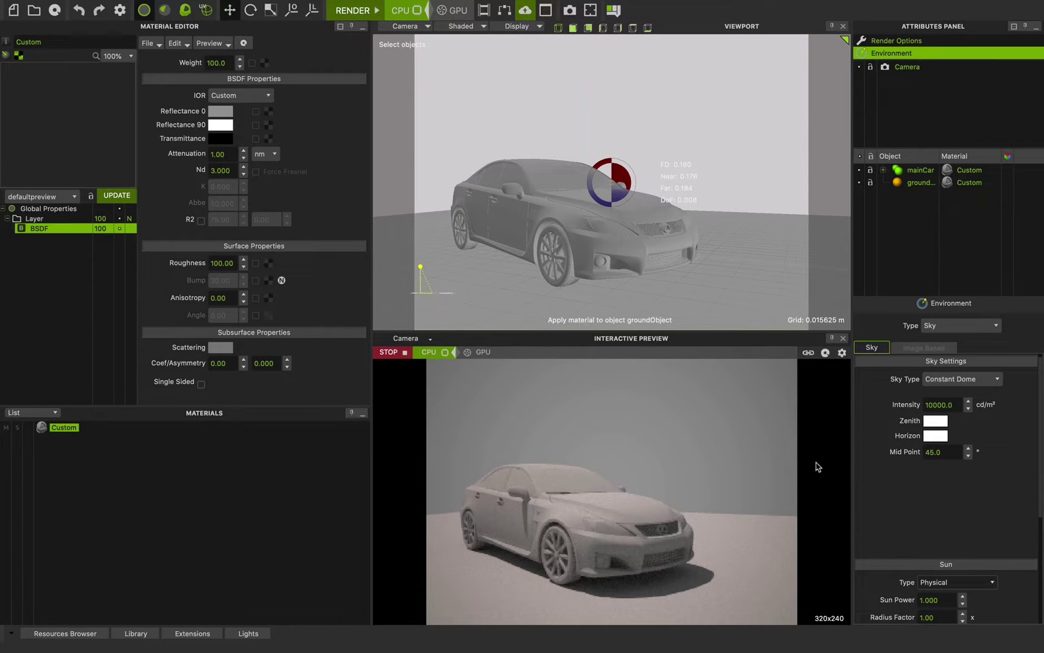
{"action": "scroll", "coordinate": [900, 382], "scroll_direction": "down", "scroll_amount": 3}
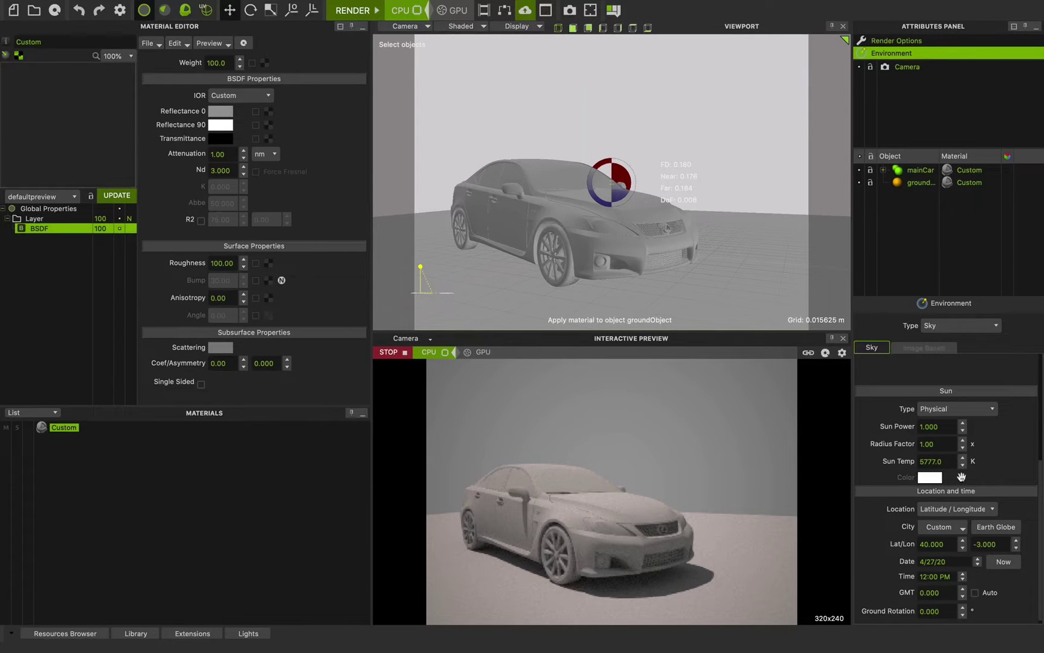
{"action": "scroll", "coordinate": [900, 489], "scroll_direction": "up", "scroll_amount": 3}
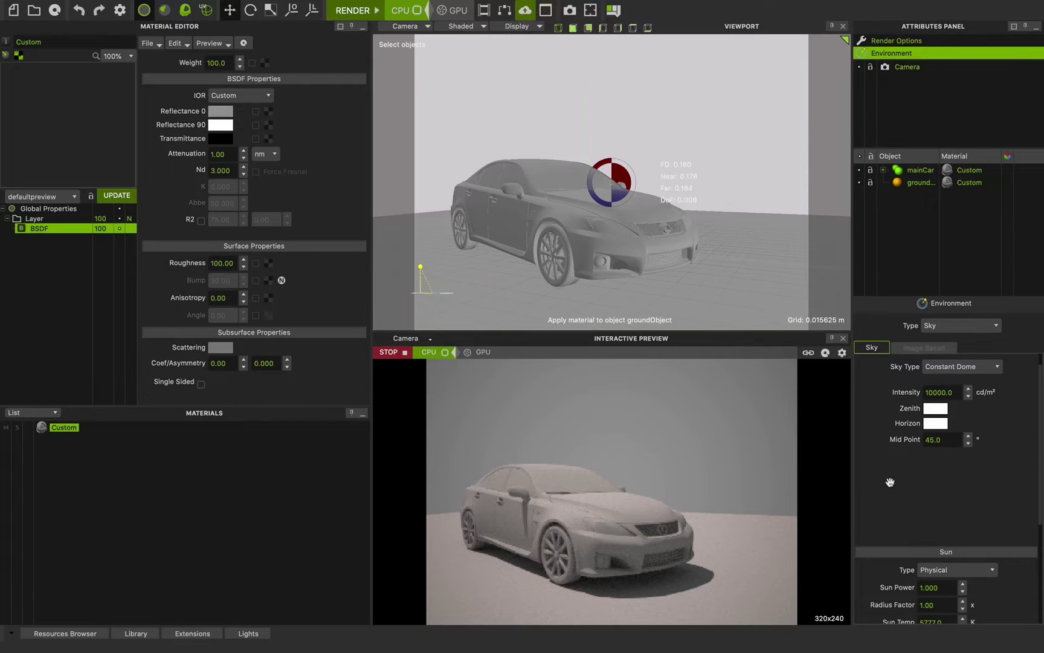
{"action": "scroll", "coordinate": [895, 484], "scroll_direction": "up", "scroll_amount": 2}
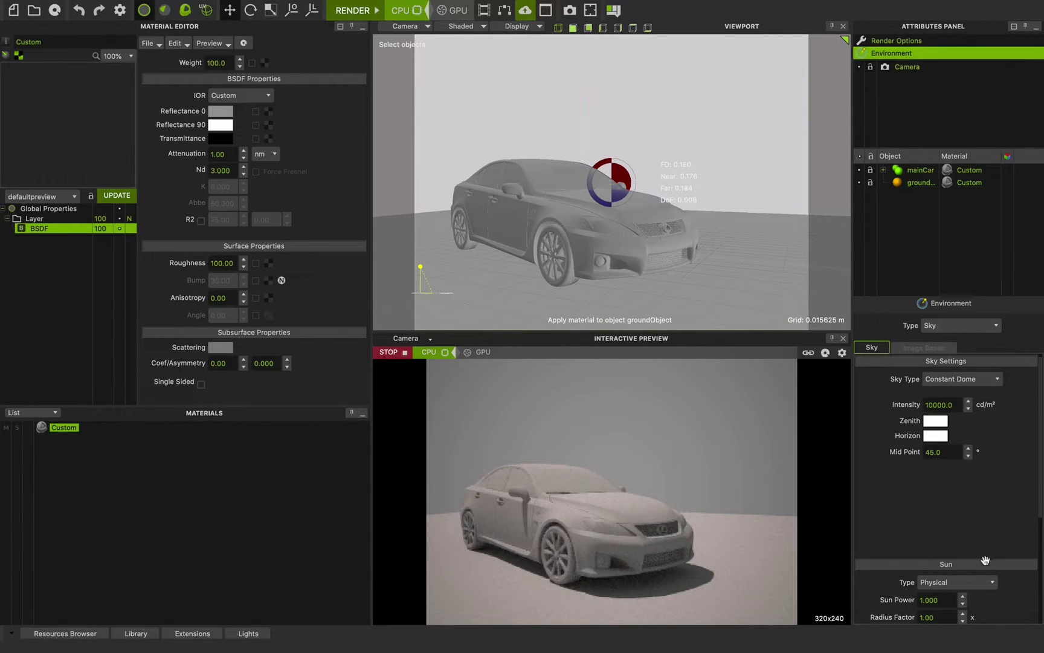
Disable the sun again and change the sky type to Physical Sky
{"action": "left_click", "coordinate": [953, 582]}
{"action": "left_click", "coordinate": [953, 594]}
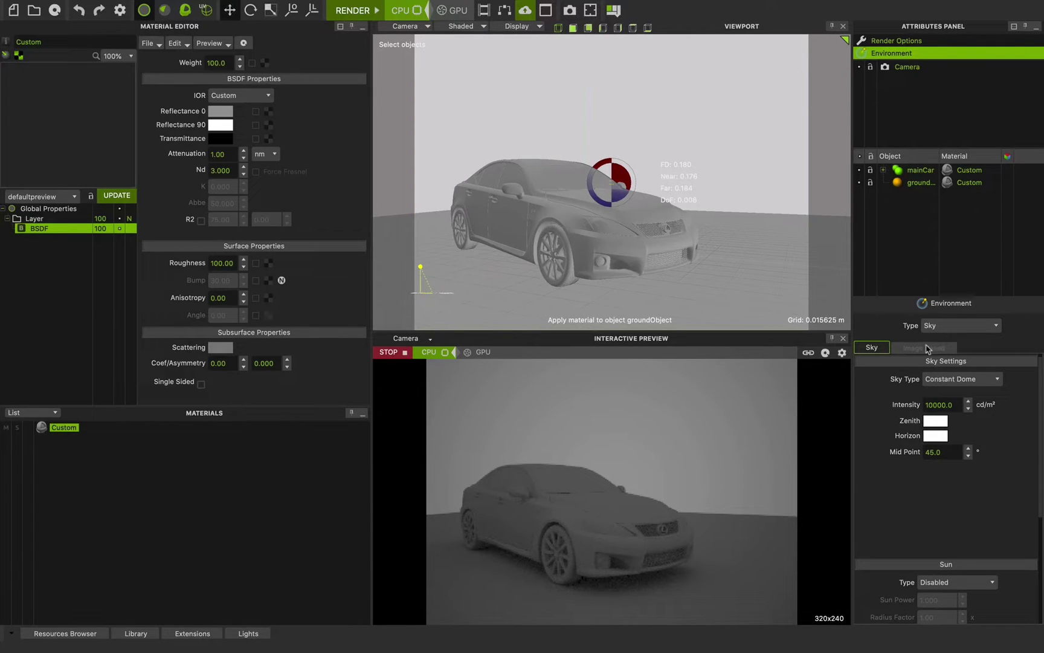
{"action": "left_click", "coordinate": [961, 379]}
{"action": "left_click", "coordinate": [956, 400]}
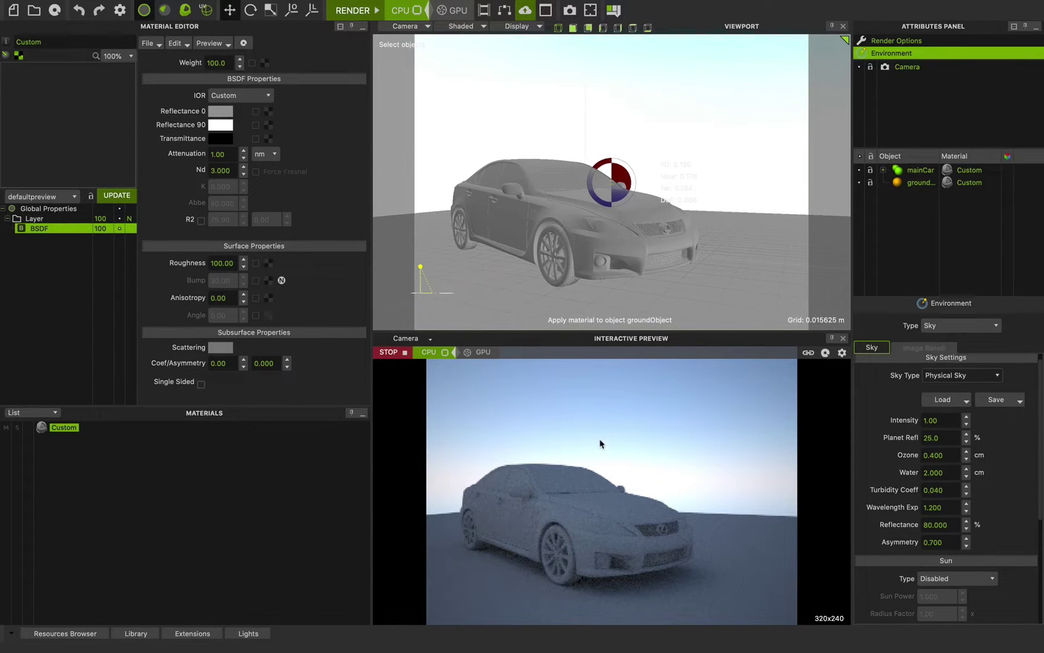
Enable a Physical sun and review its location and time (48.867, 2.333, 12:30 PM)
{"action": "scroll", "coordinate": [896, 420], "scroll_direction": "down", "scroll_amount": 5}
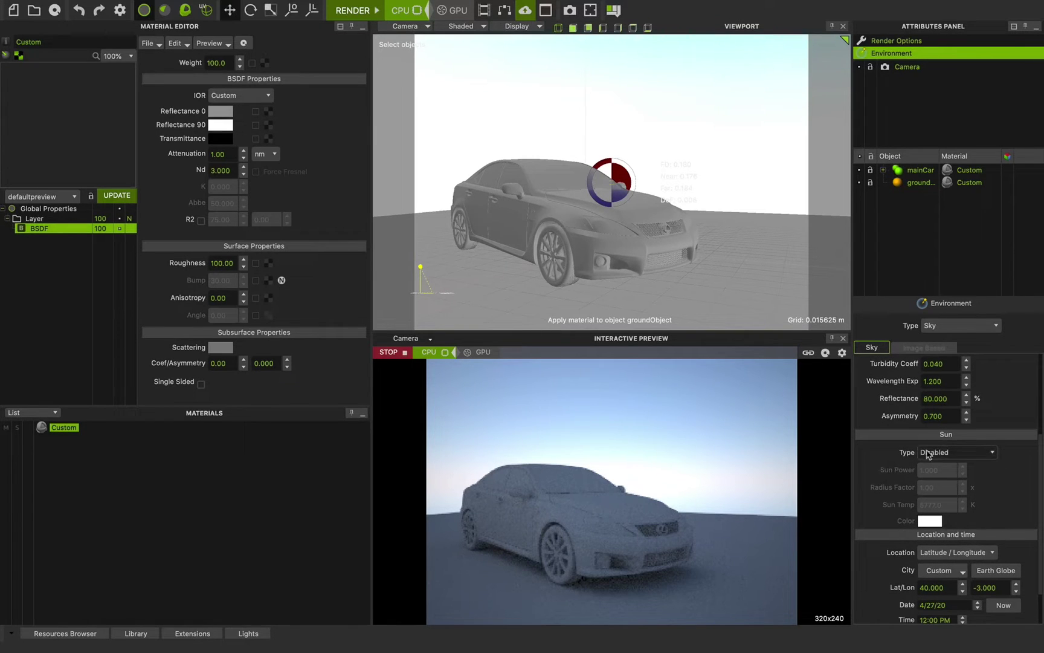
{"action": "left_click", "coordinate": [936, 453]}
{"action": "left_click", "coordinate": [937, 473]}
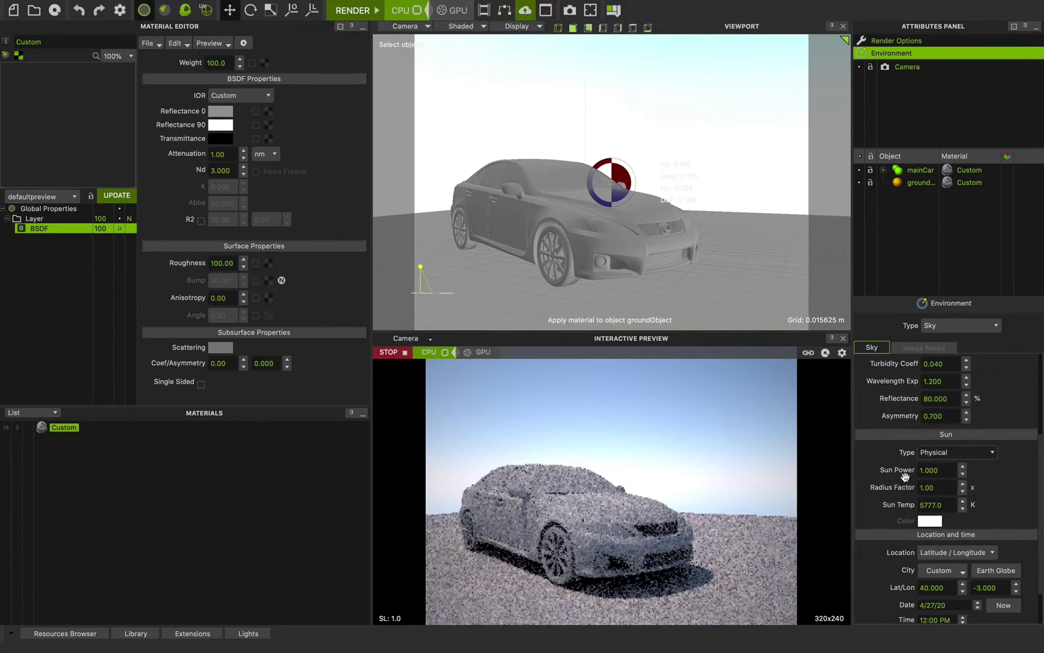
{"action": "scroll", "coordinate": [891, 478], "scroll_direction": "up", "scroll_amount": 5}
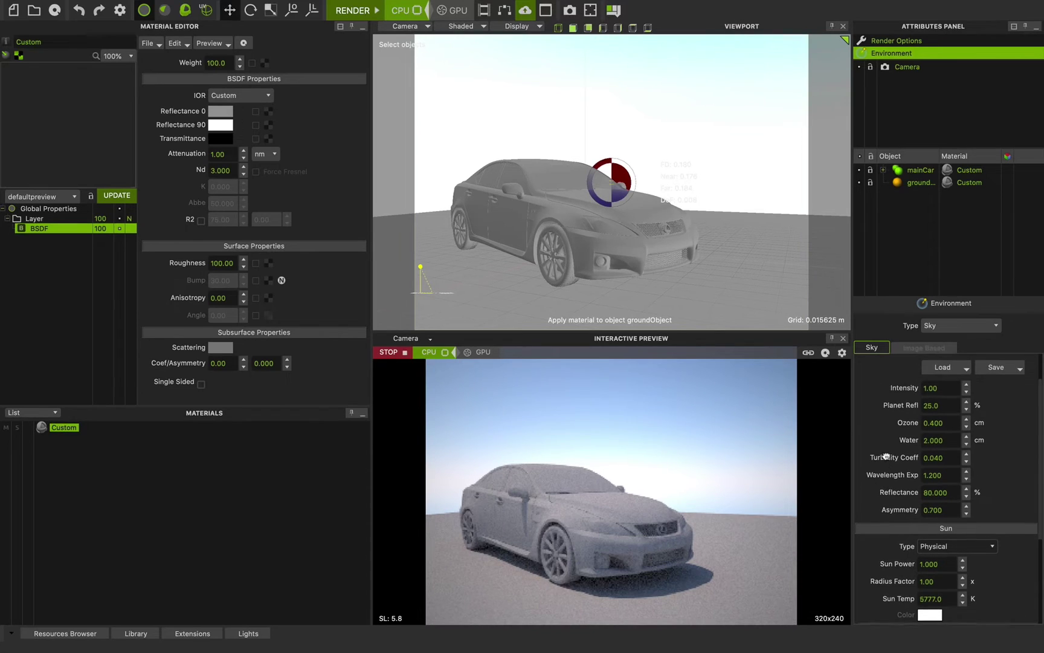
{"action": "scroll", "coordinate": [891, 477], "scroll_direction": "down", "scroll_amount": 3}
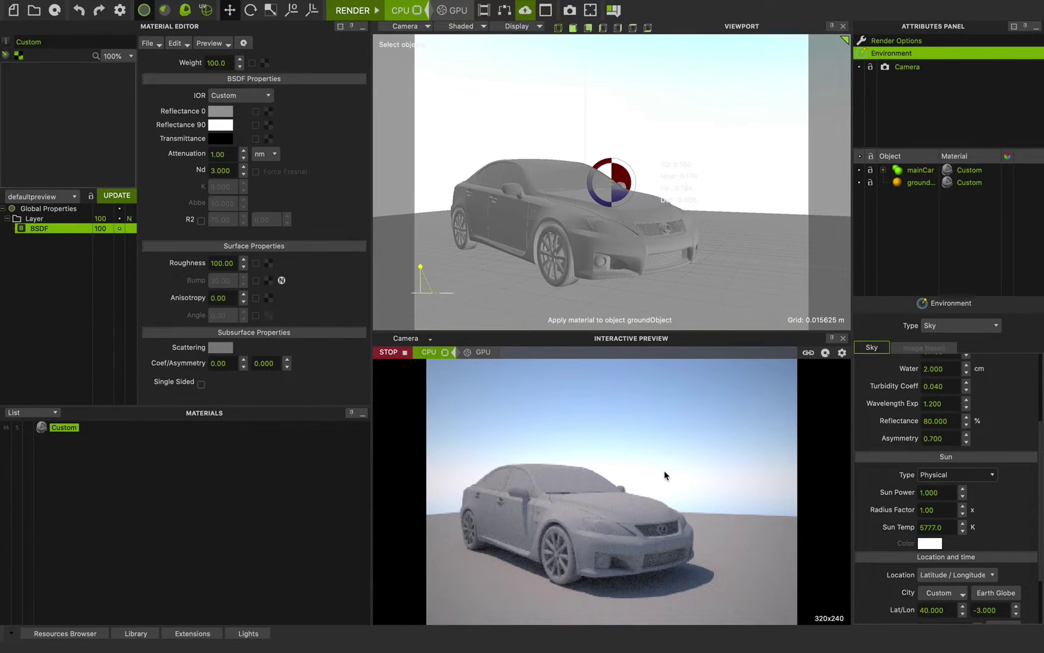
{"action": "scroll", "coordinate": [886, 444], "scroll_direction": "down", "scroll_amount": 3}
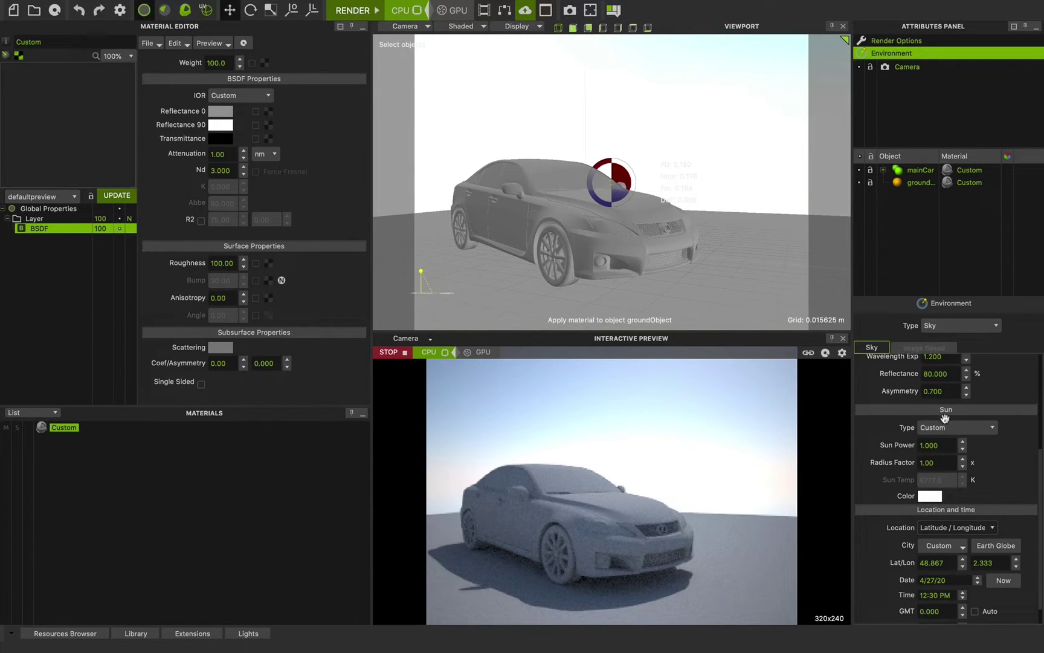
{"action": "scroll", "coordinate": [888, 483], "scroll_direction": "up", "scroll_amount": 6}
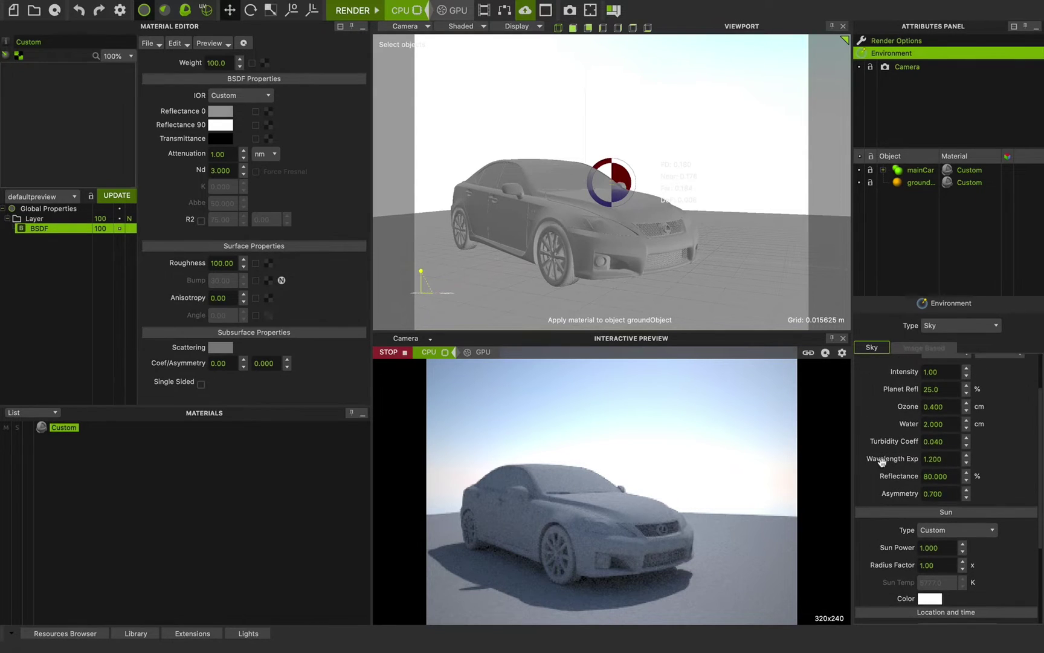
{"action": "scroll", "coordinate": [881, 477], "scroll_direction": "up", "scroll_amount": 3}
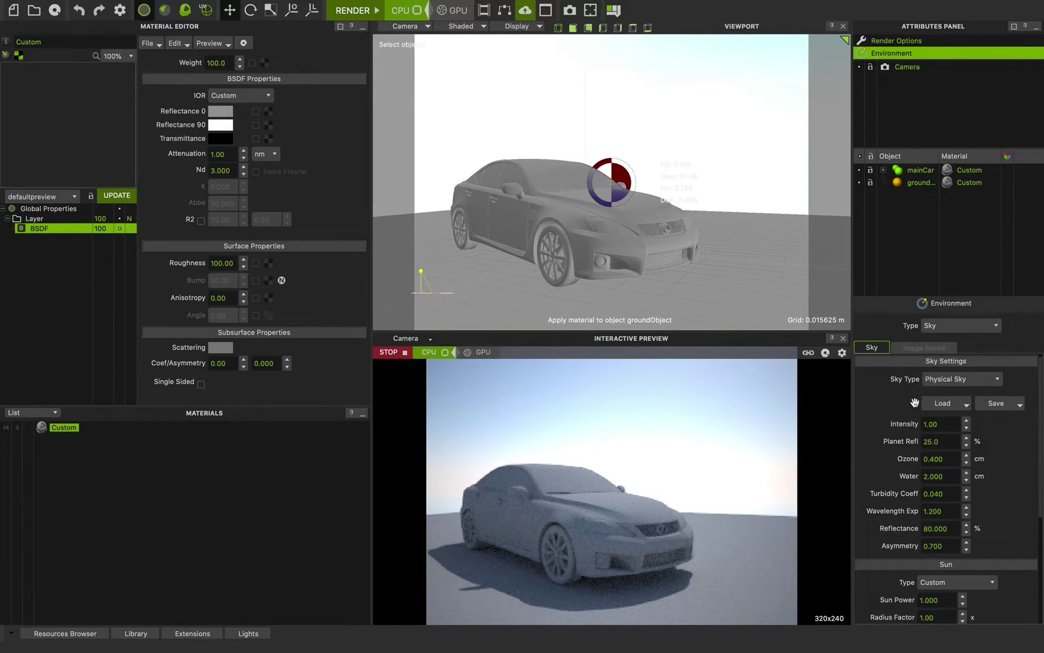
{"action": "scroll", "coordinate": [884, 502], "scroll_direction": "down", "scroll_amount": 10}
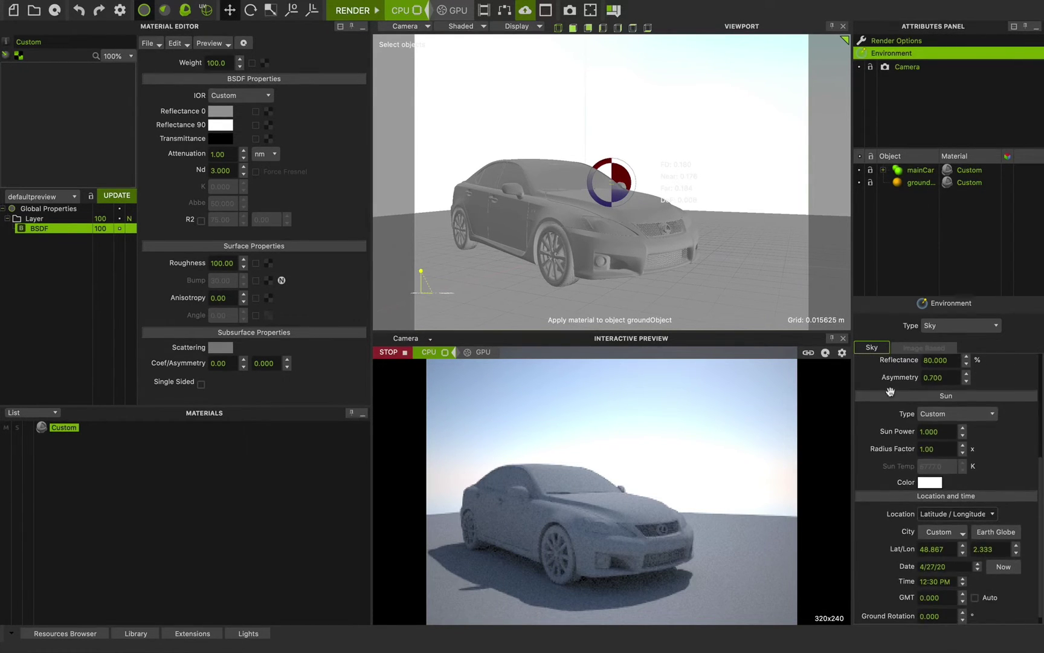
{"action": "scroll", "coordinate": [878, 420], "scroll_direction": "down", "scroll_amount": 1}
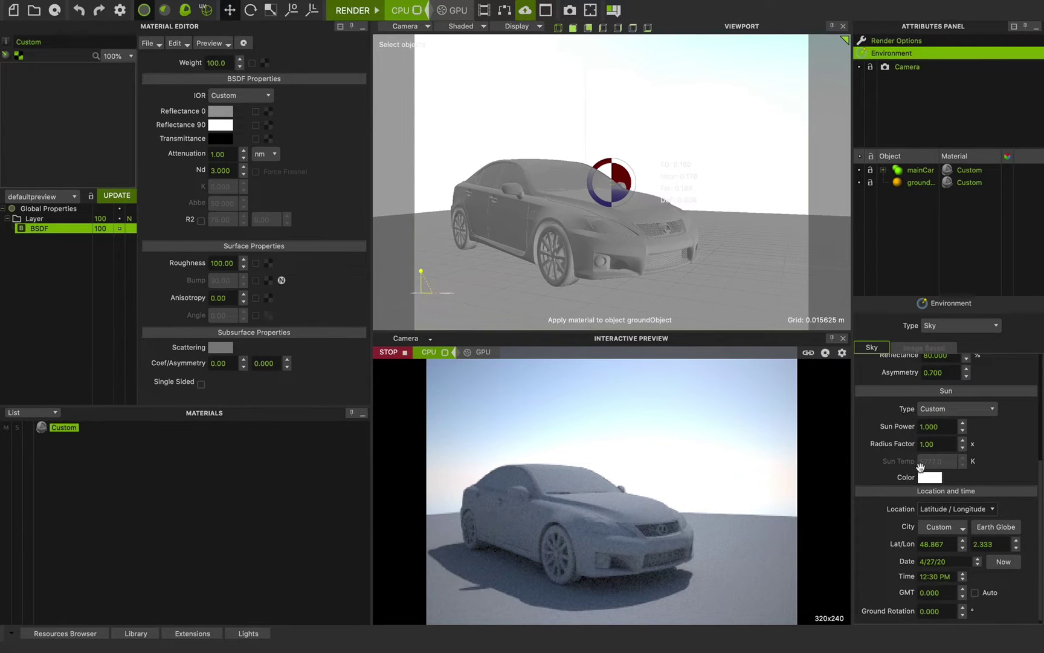
{"action": "scroll", "coordinate": [884, 454], "scroll_direction": "up", "scroll_amount": 1}
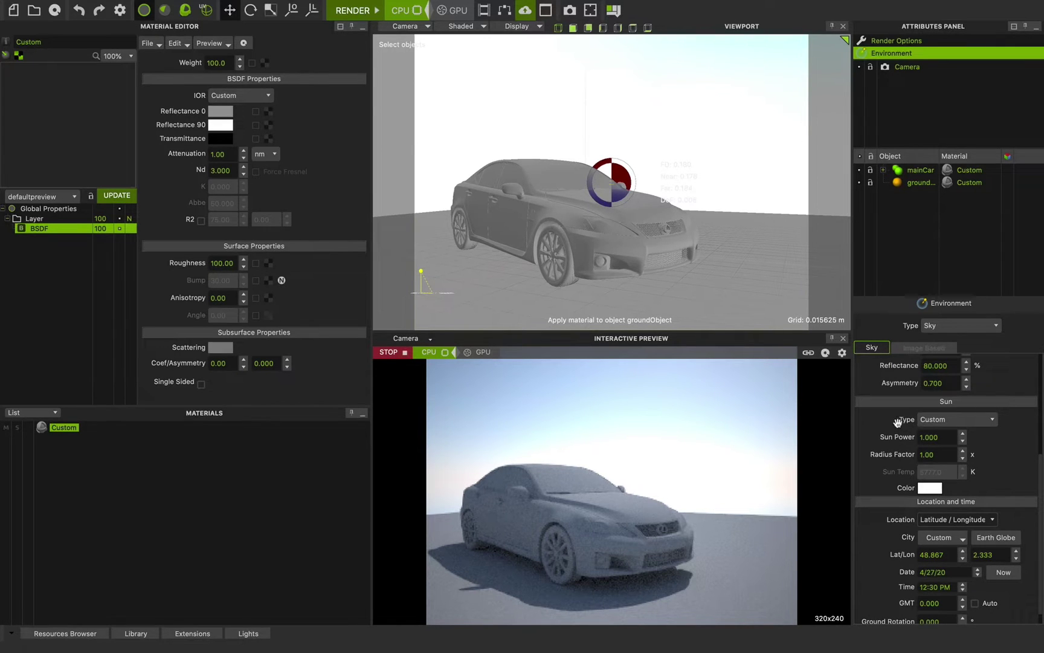
Cycle the sun type off and back on, ending with a Custom sun
{"action": "left_click", "coordinate": [923, 426]}
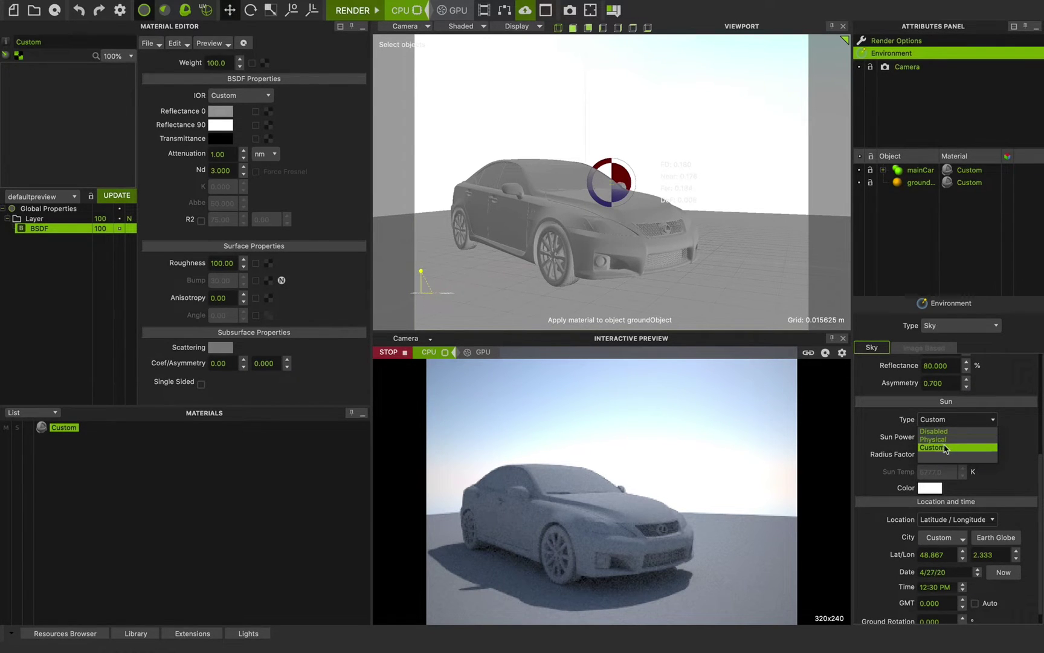
{"action": "left_click", "coordinate": [943, 431]}
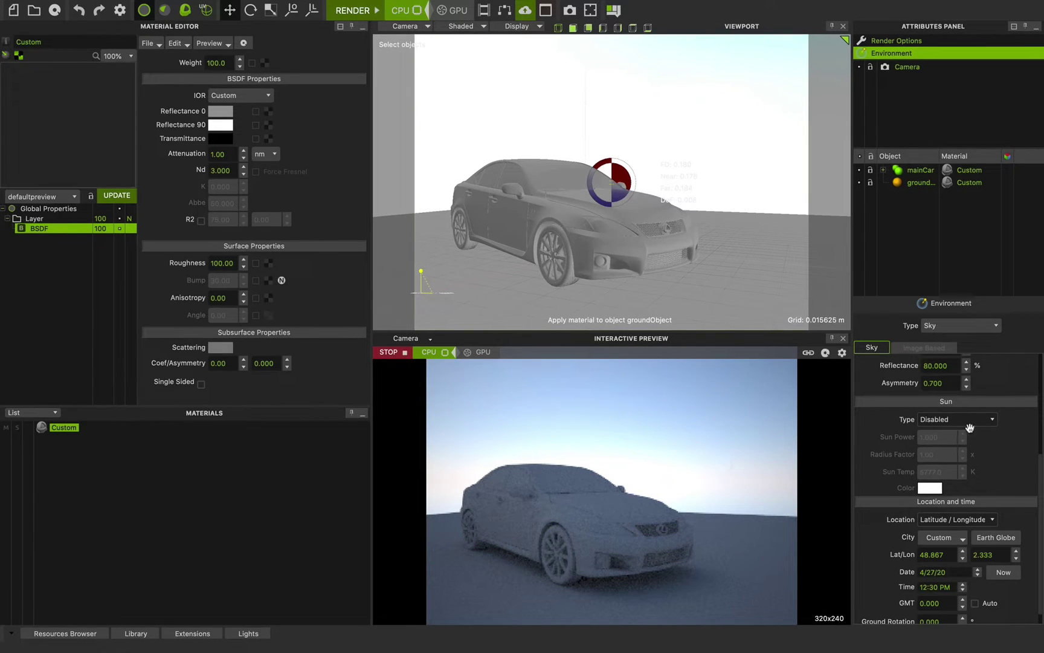
{"action": "left_click", "coordinate": [949, 422]}
{"action": "left_click", "coordinate": [953, 440]}
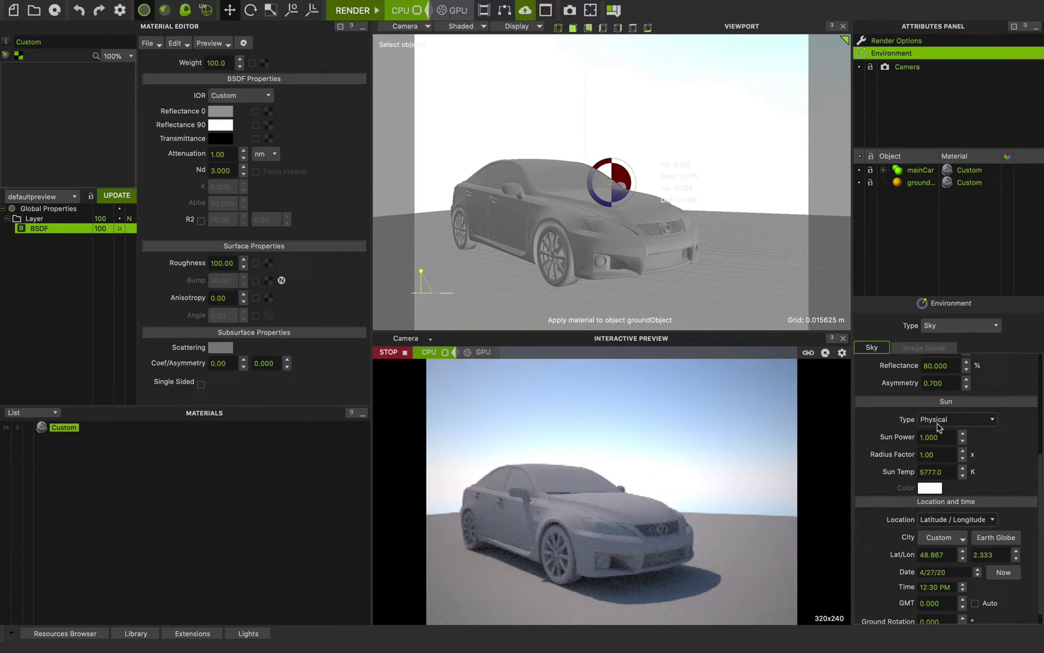
{"action": "left_click", "coordinate": [937, 421]}
{"action": "left_click", "coordinate": [940, 448]}
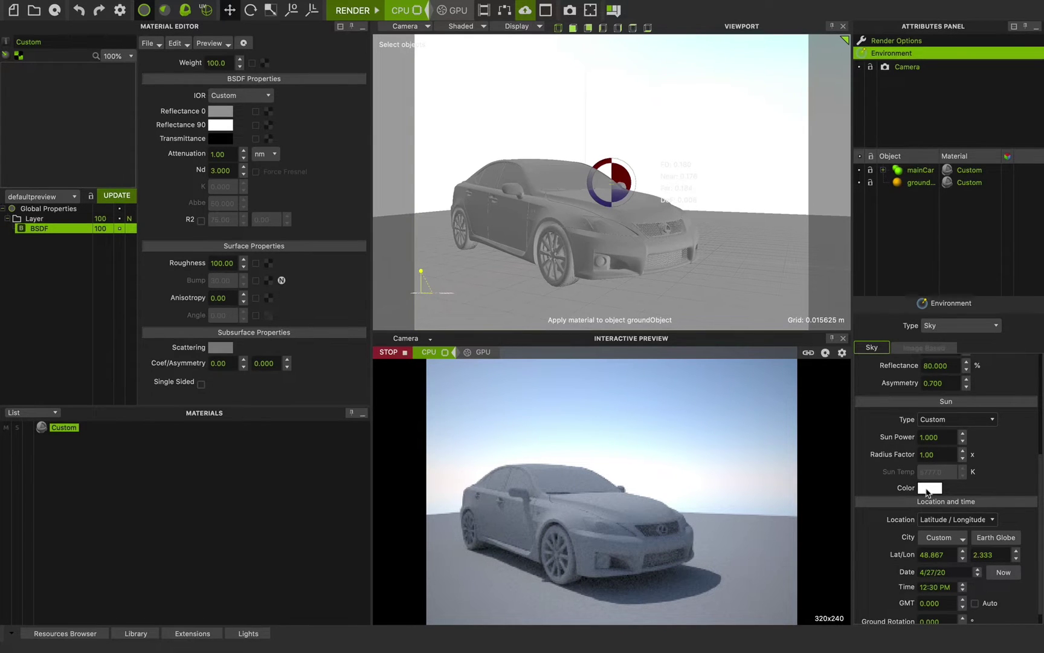
Set the custom sun colour to red (R 251, G 0, B 4)
{"action": "left_click", "coordinate": [928, 488]}
{"action": "left_click_drag", "start_coordinate": [219, 213], "coordinate": [211, 187]}
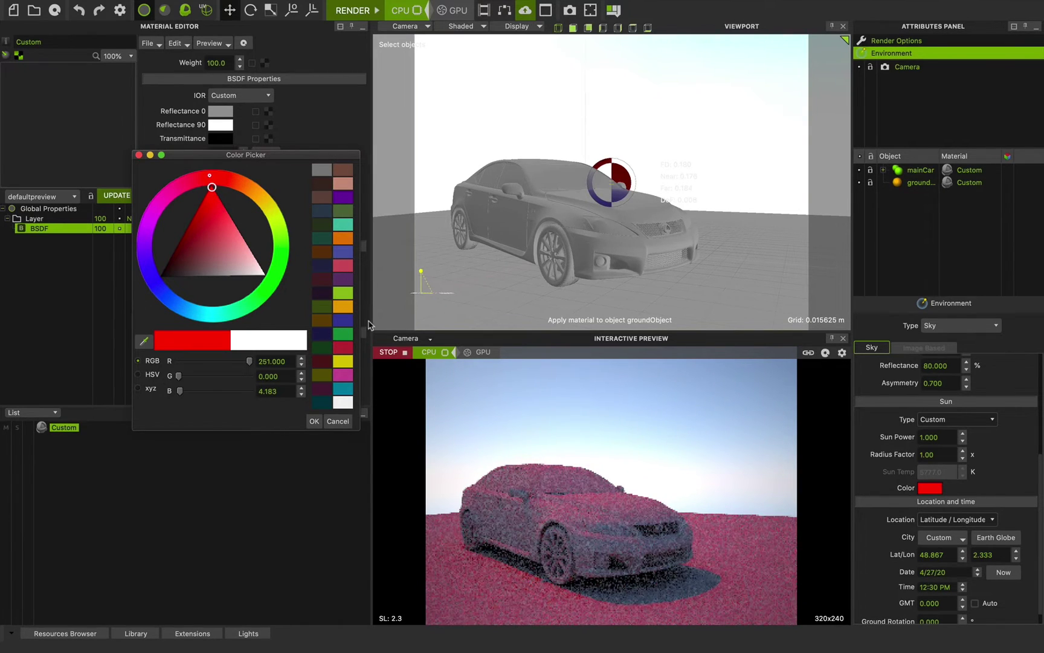
{"action": "left_click", "coordinate": [314, 421]}
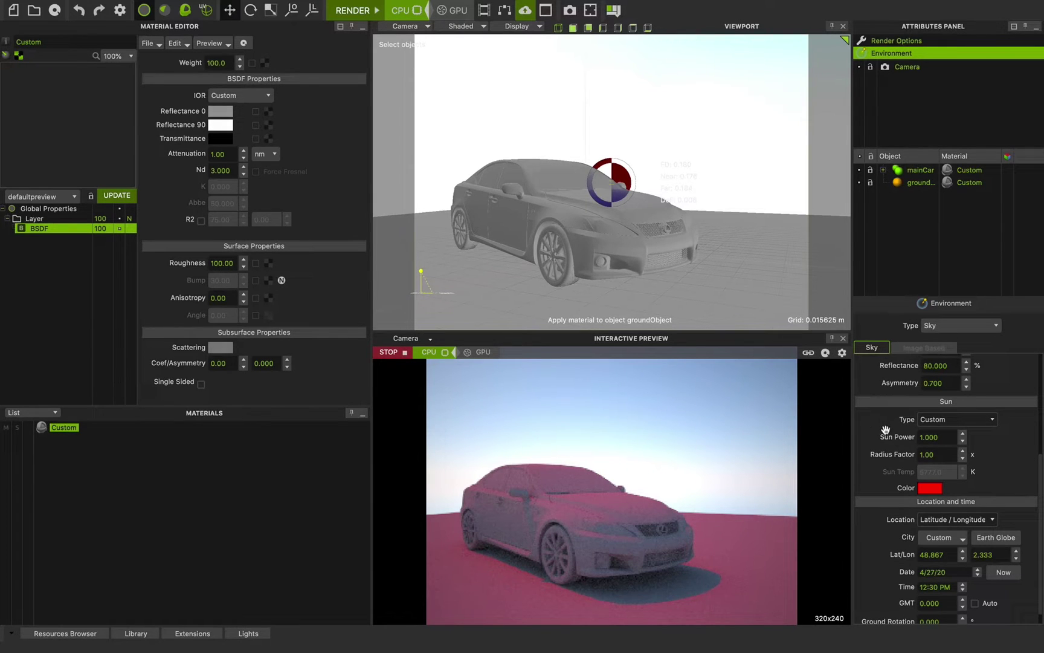
{"action": "left_click", "coordinate": [947, 420]}
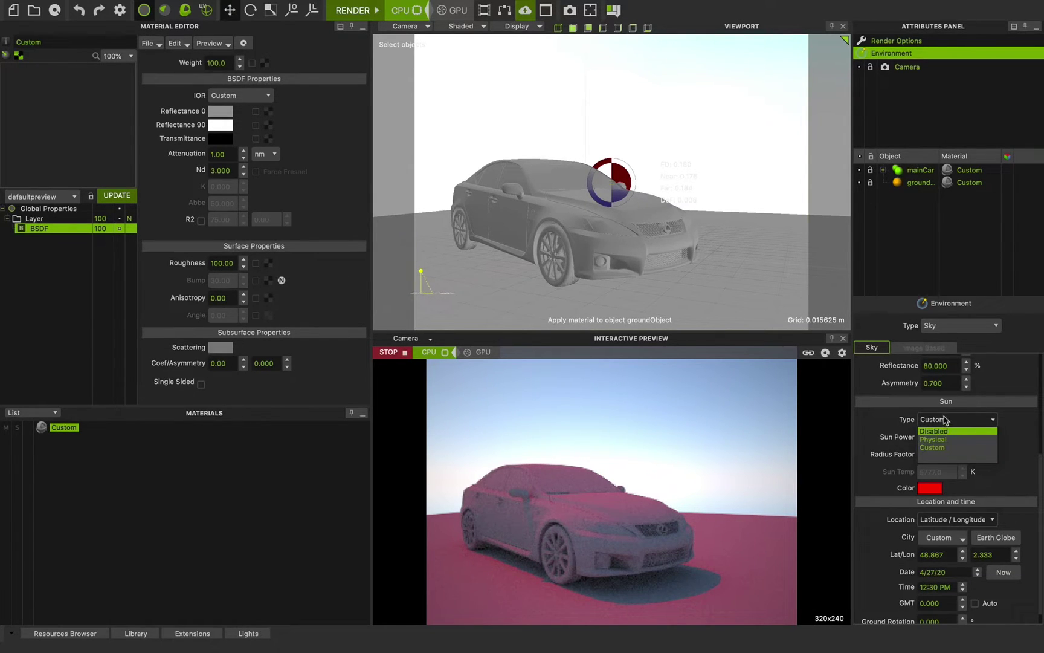
Switch the sun back to Physical at Sun Power 1.000, Radius Factor 1.00, 5777.0 K
{"action": "left_click", "coordinate": [943, 439]}
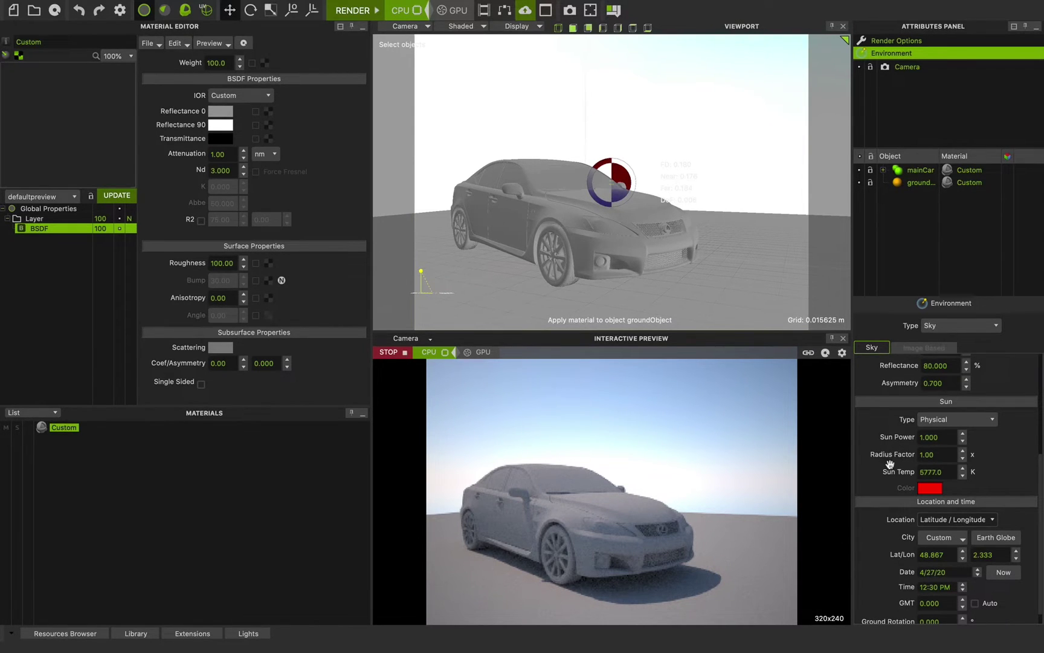
{"action": "scroll", "coordinate": [888, 463], "scroll_direction": "down", "scroll_amount": 1}
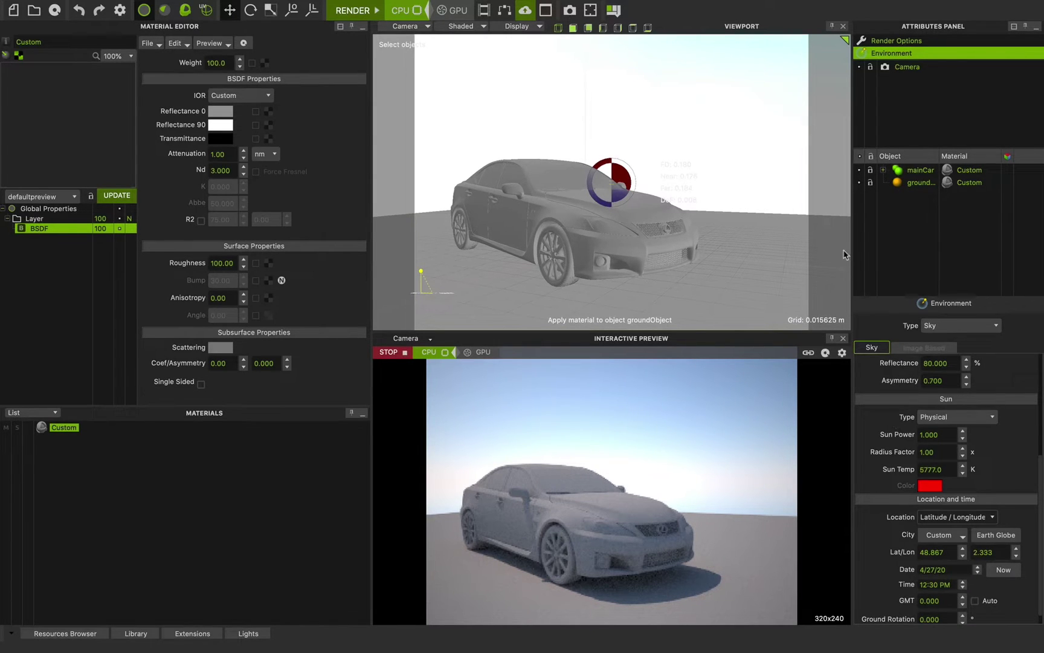
{"action": "scroll", "coordinate": [903, 462], "scroll_direction": "up", "scroll_amount": 1}
{"action": "scroll", "coordinate": [898, 446], "scroll_direction": "down", "scroll_amount": 1}
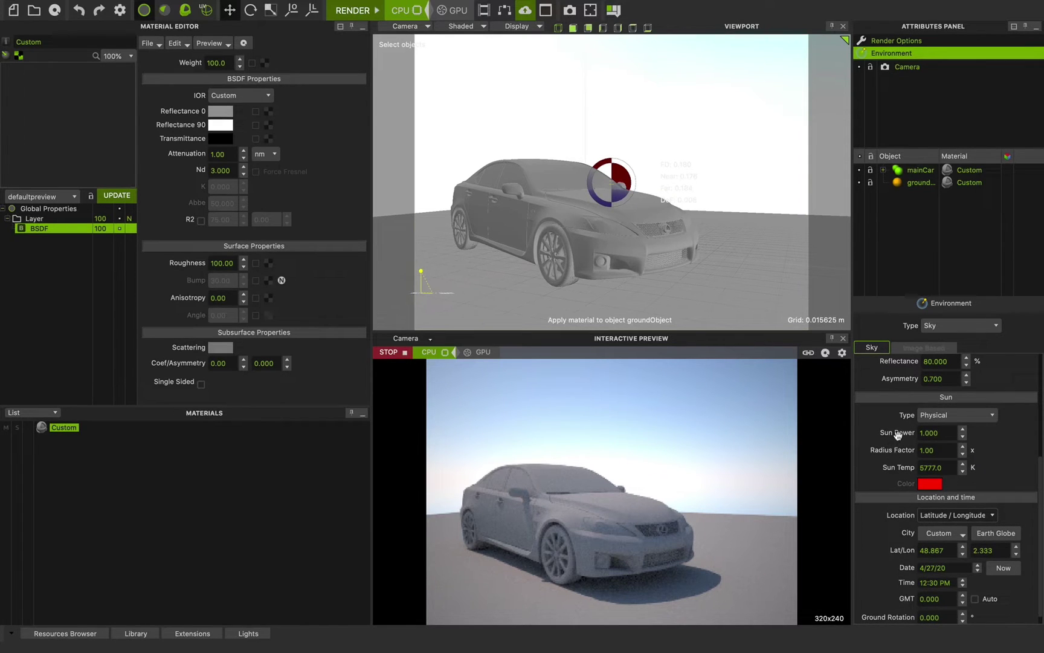
{"action": "scroll", "coordinate": [892, 469], "scroll_direction": "down", "scroll_amount": 1}
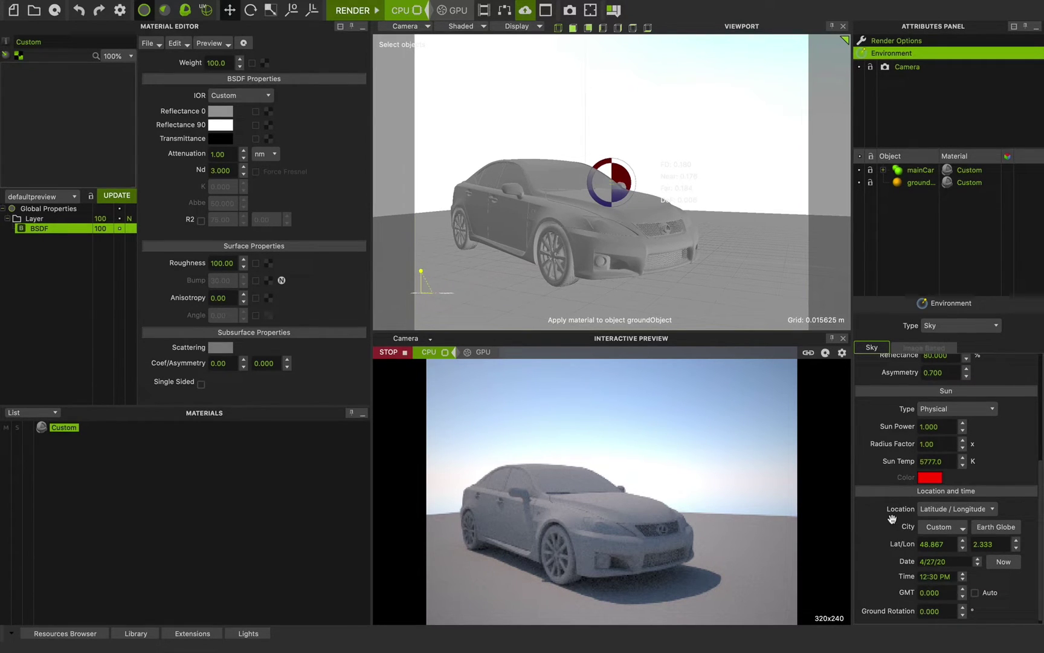
Keep Latitude / Longitude and set the sun location to Berlin, Germany (52.500, 13.387)
{"action": "left_click", "coordinate": [934, 509]}
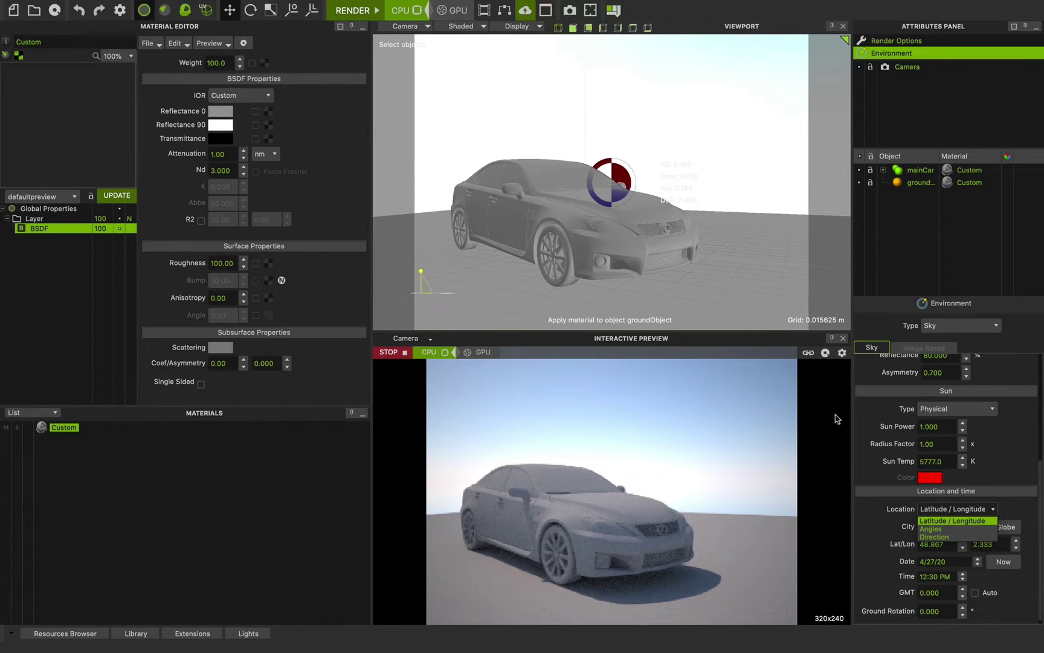
{"action": "left_click", "coordinate": [925, 520]}
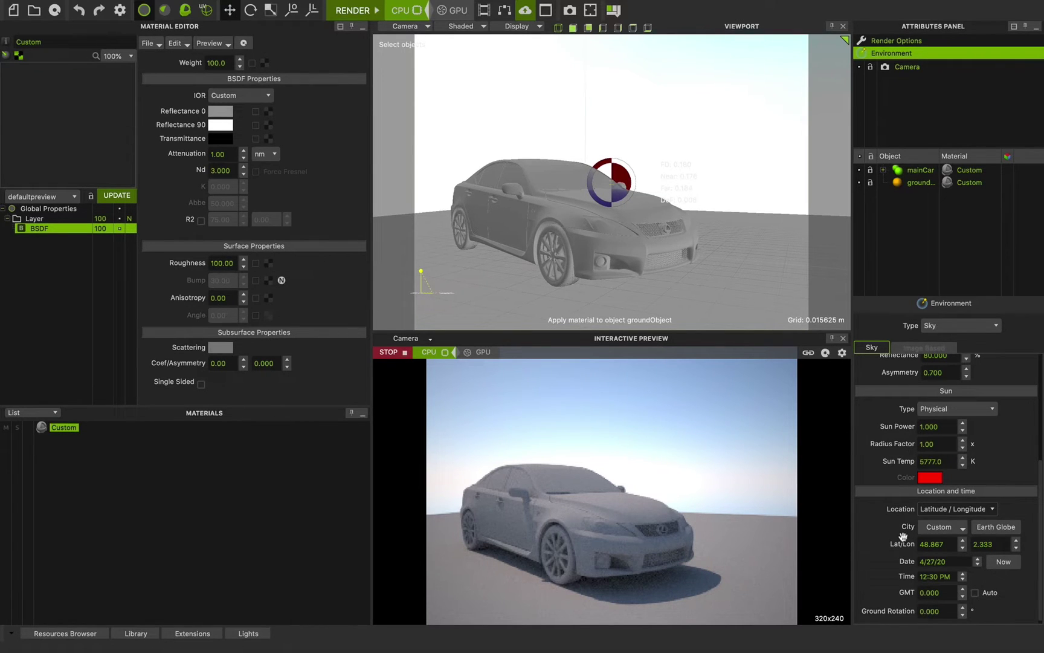
{"action": "left_click", "coordinate": [946, 530]}
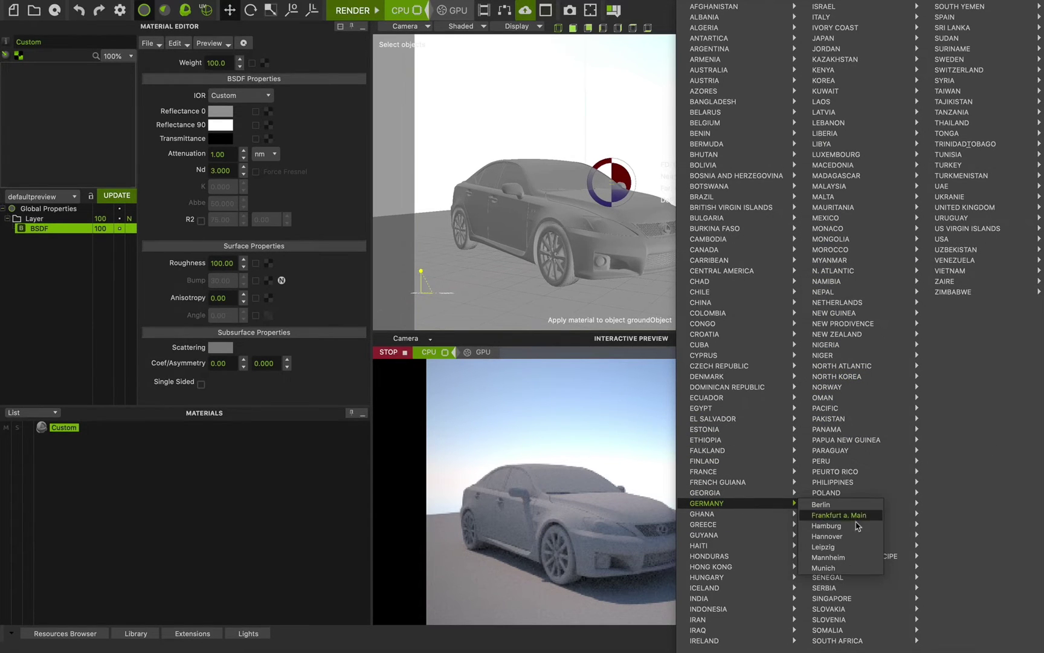
{"action": "left_click", "coordinate": [850, 510]}
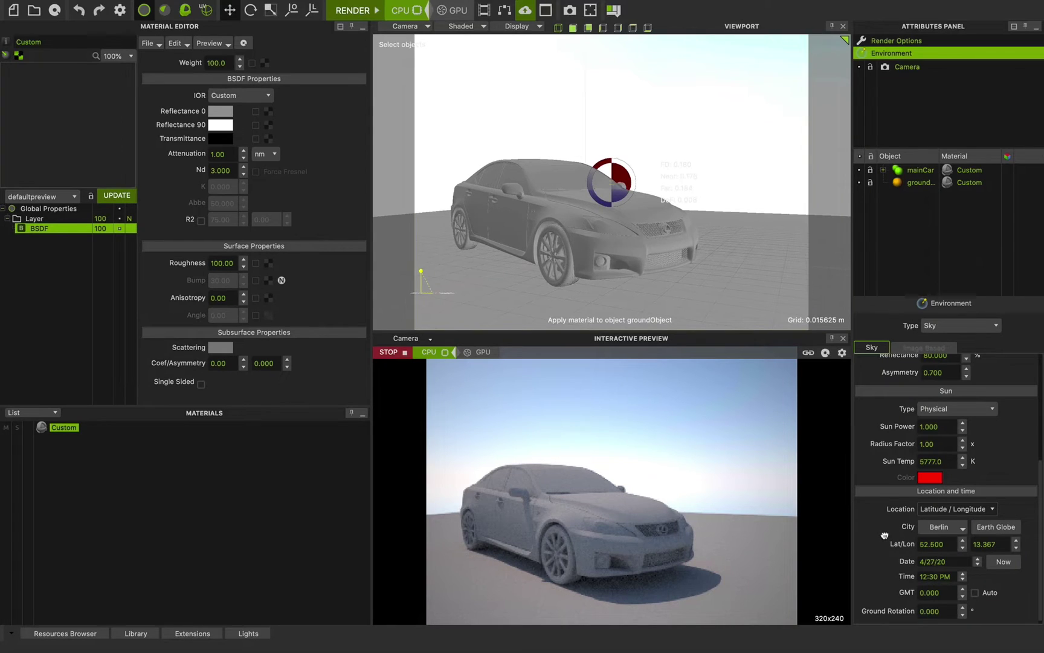
{"action": "left_click", "coordinate": [390, 354]}
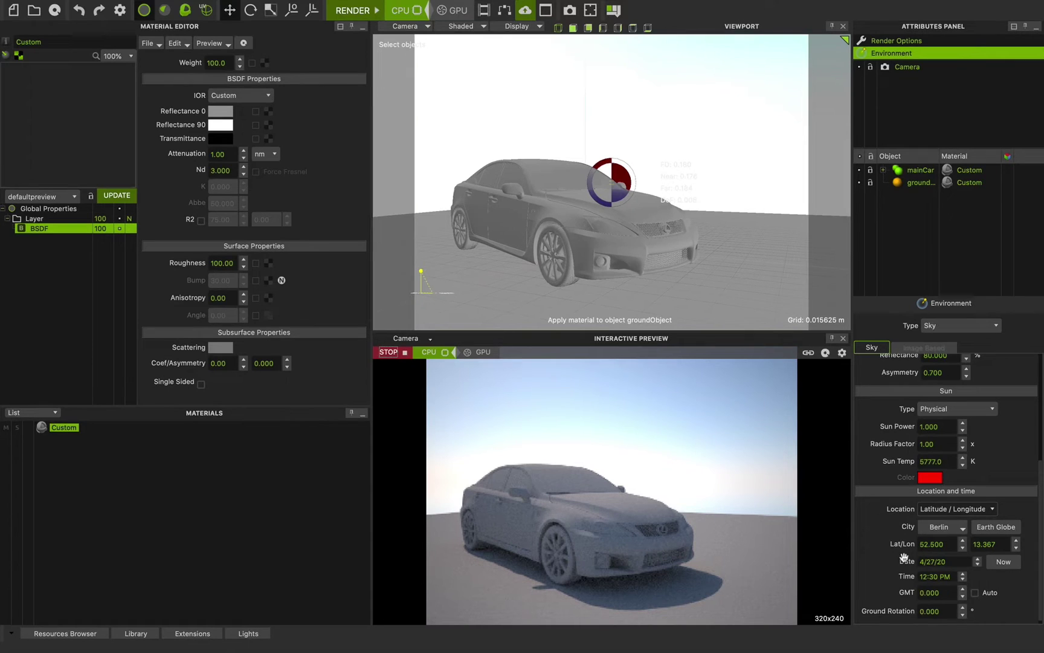
Set the sun time to now, then step it to 11:40 AM on 4/27/20
{"action": "left_click", "coordinate": [1001, 562]}
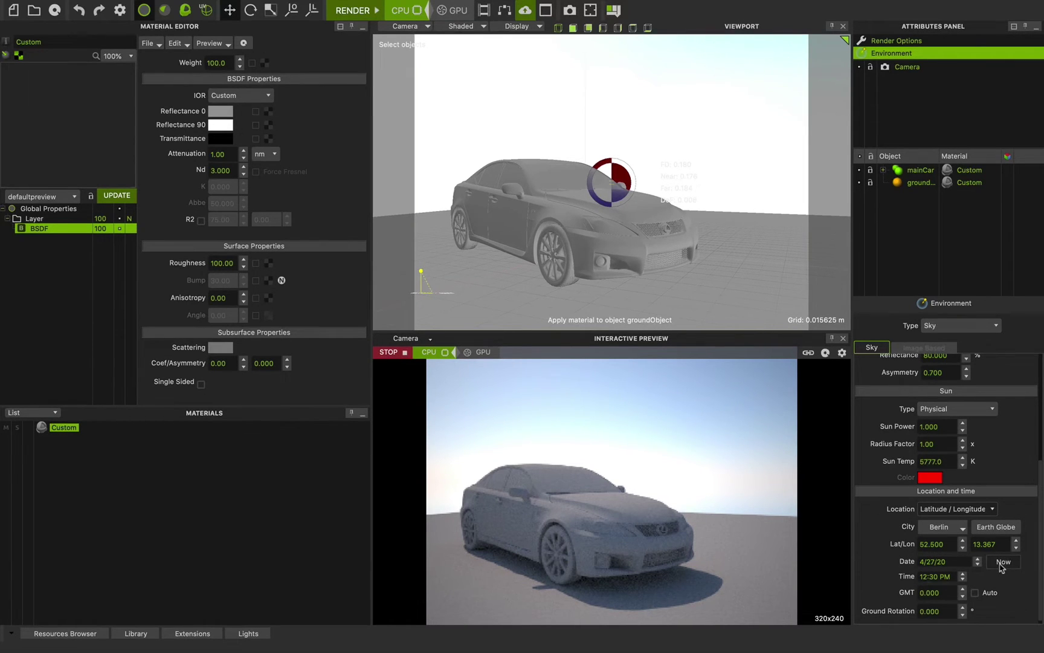
{"action": "left_click", "coordinate": [964, 577]}
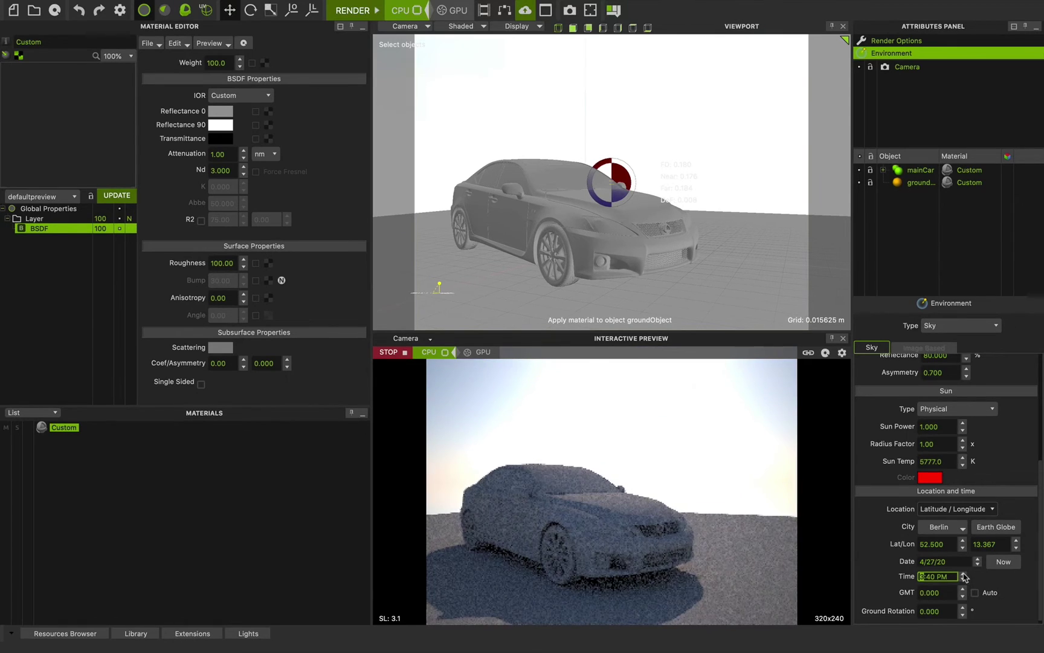
{"action": "left_click", "coordinate": [963, 574]}
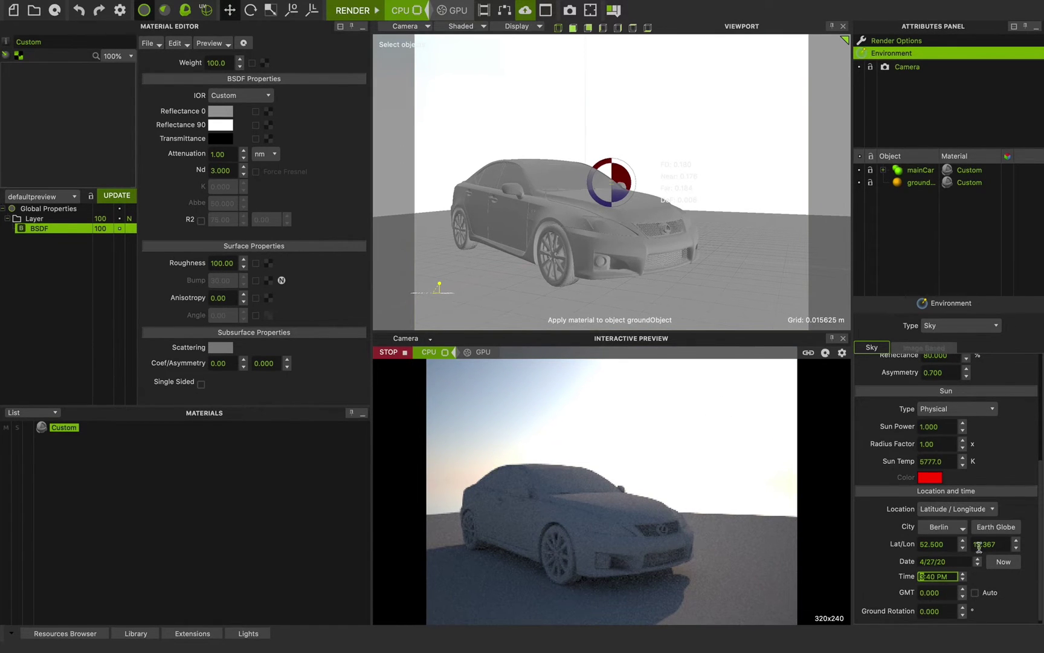
{"action": "left_click", "coordinate": [963, 580]}
{"action": "left_click", "coordinate": [963, 580]}
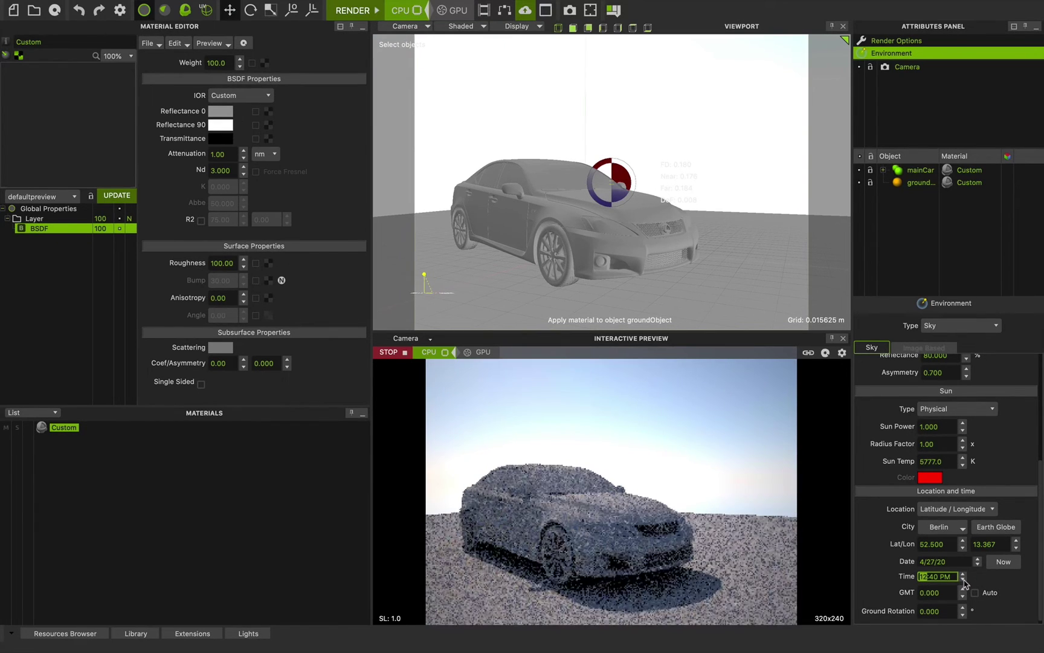
{"action": "left_click", "coordinate": [963, 579]}
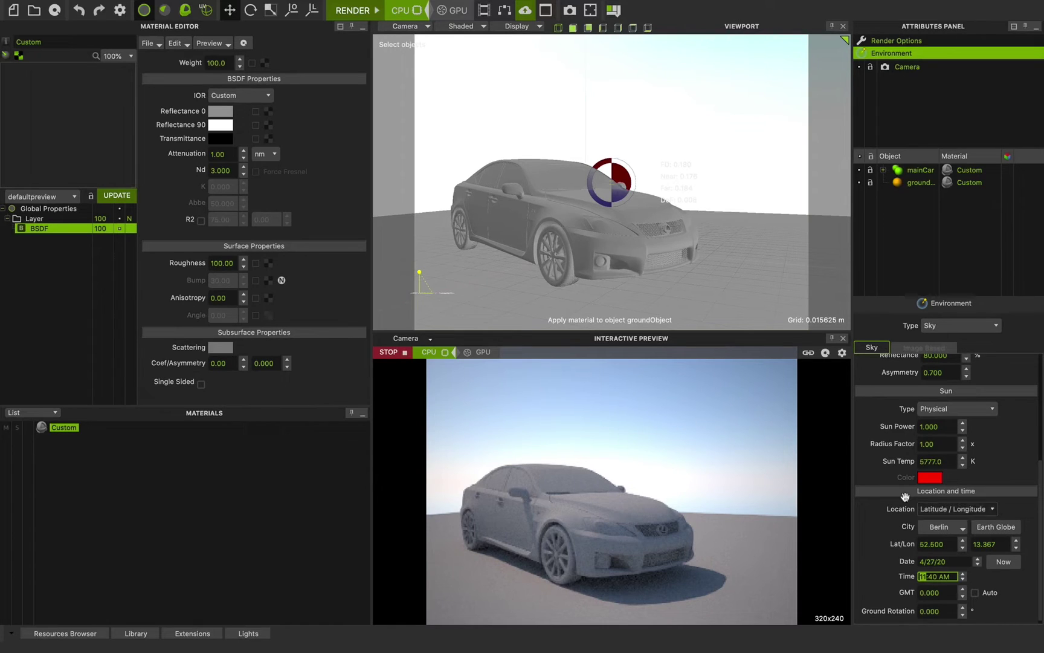
Check the location on the Earth Globe and leave GMT at 0.000 with Auto off
{"action": "left_click", "coordinate": [996, 526]}
{"action": "left_click_drag", "start_coordinate": [398, 172], "coordinate": [372, 162]}
{"action": "left_click", "coordinate": [194, 158]}
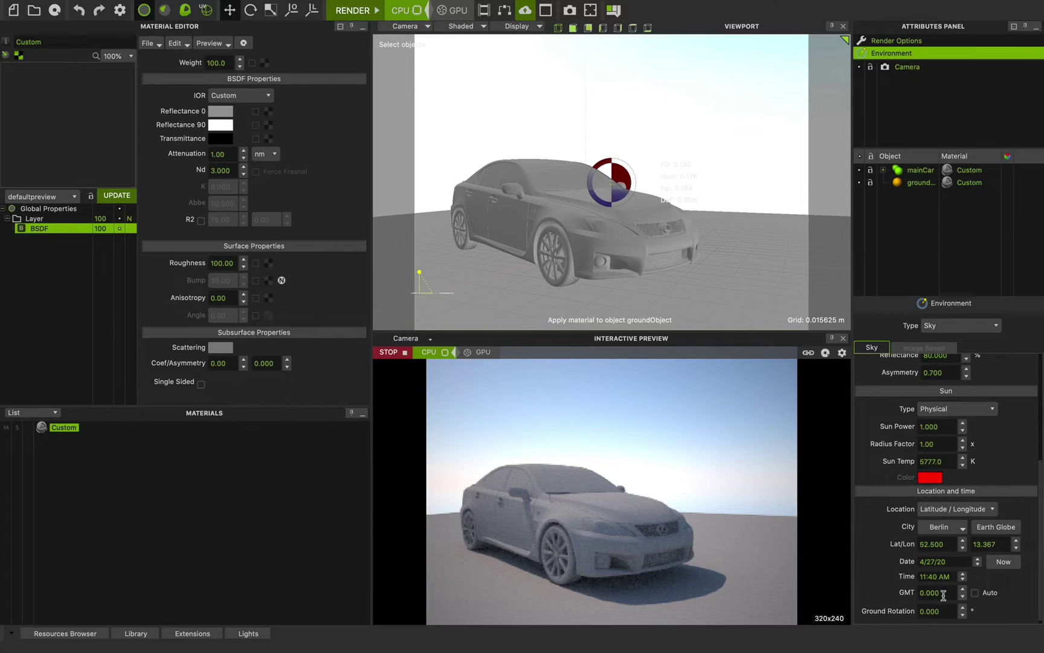
{"action": "left_click", "coordinate": [987, 597]}
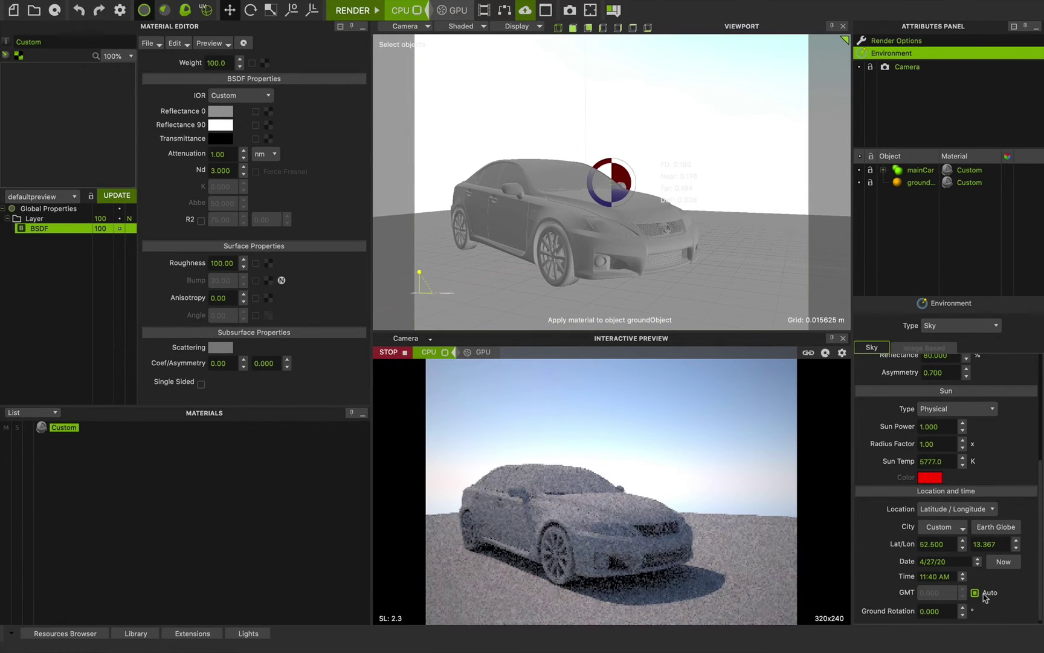
{"action": "left_click", "coordinate": [985, 595]}
Rotate the ground to 21.160°
{"action": "left_click_drag", "start_coordinate": [962, 611], "coordinate": [960, 588]}
{"action": "left_click_drag", "start_coordinate": [931, 432], "coordinate": [914, 117]}
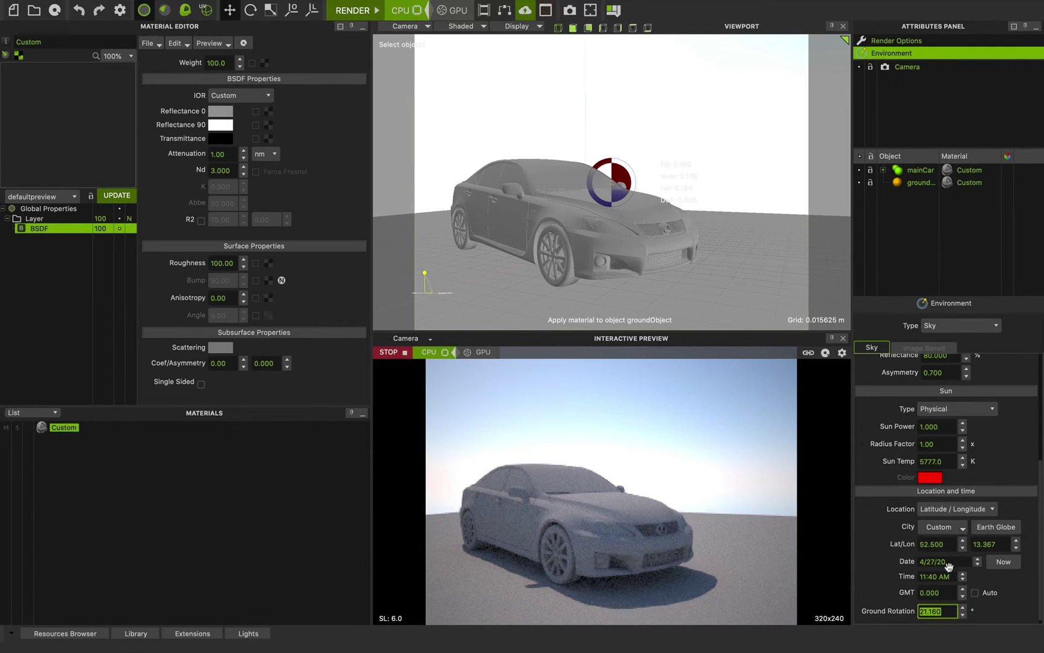
{"action": "left_click", "coordinate": [894, 534]}
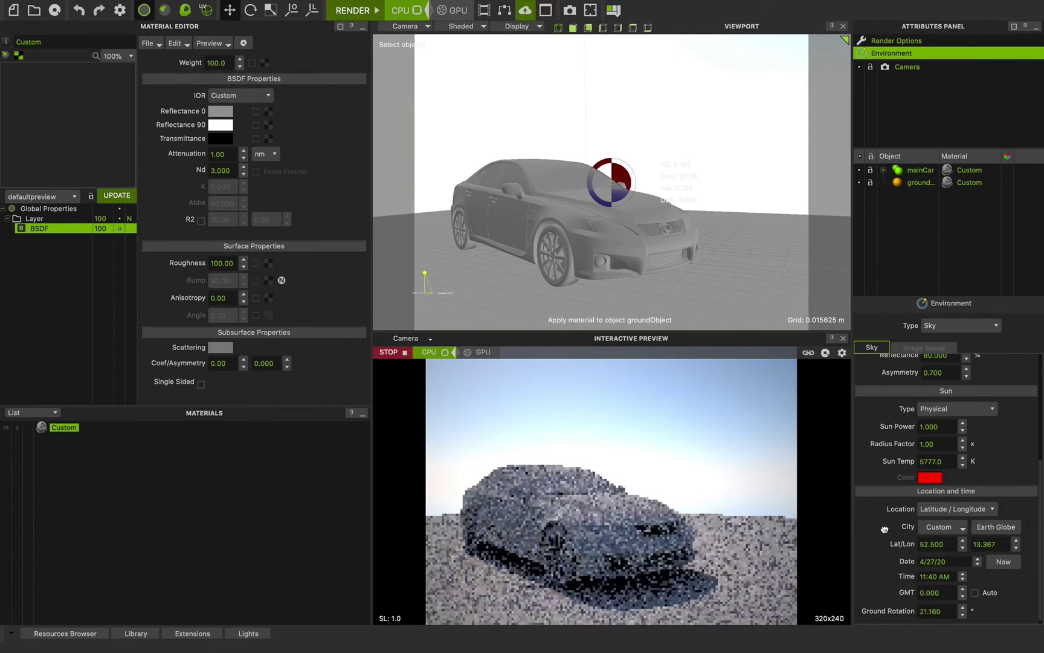
{"action": "left_click", "coordinate": [935, 513]}
Switch sun location to Angles and set zenith 71.66°, azimuth 230.05°
{"action": "left_click", "coordinate": [938, 534]}
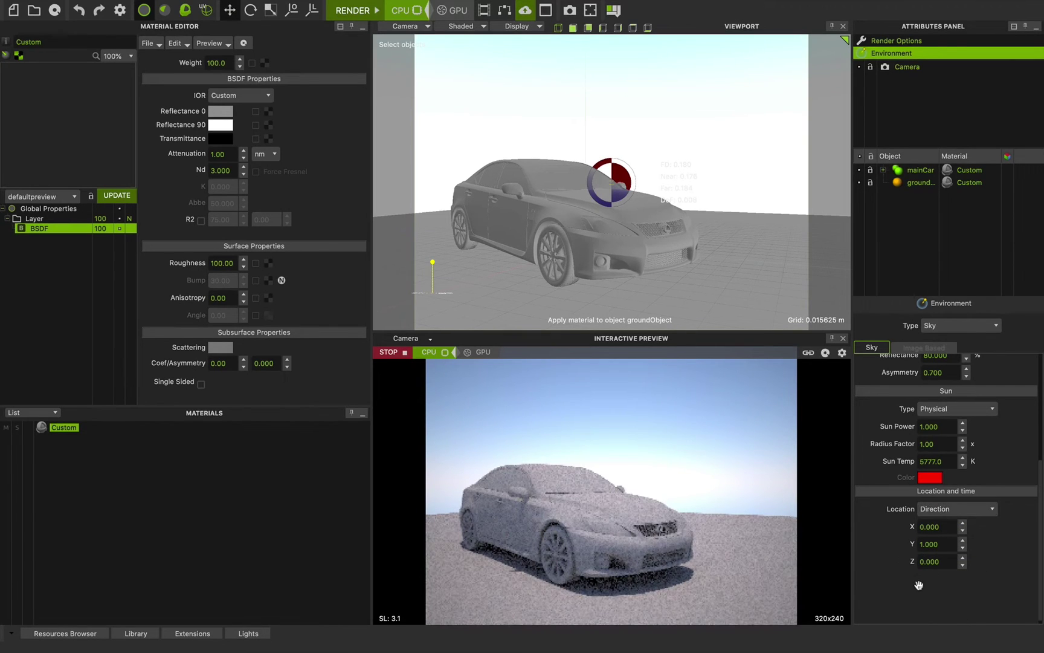
{"action": "left_click", "coordinate": [940, 513]}
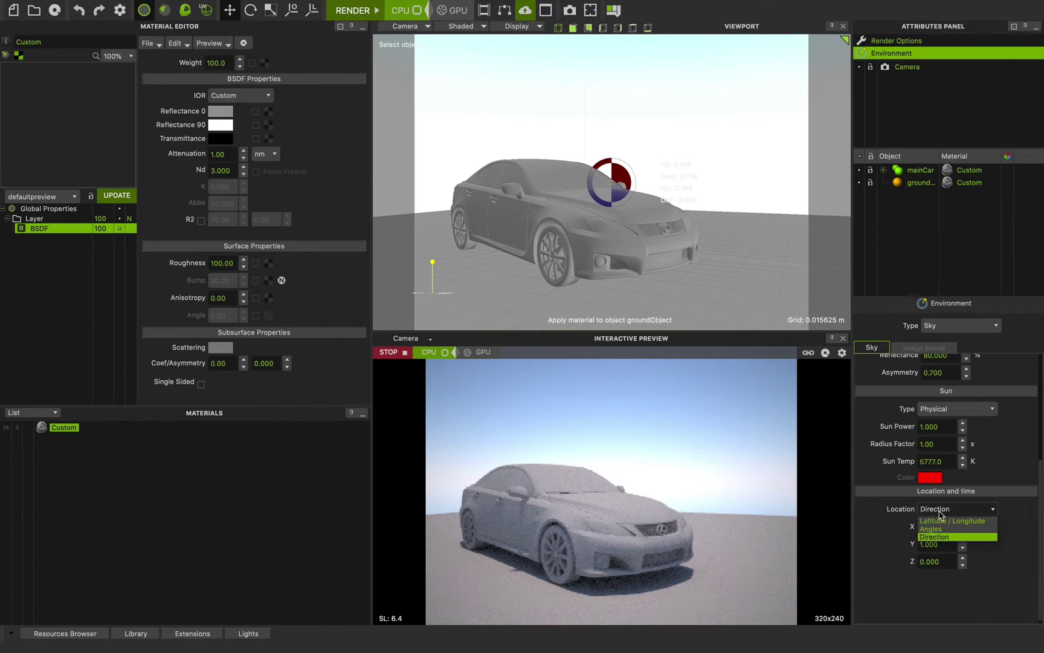
{"action": "left_click", "coordinate": [950, 528]}
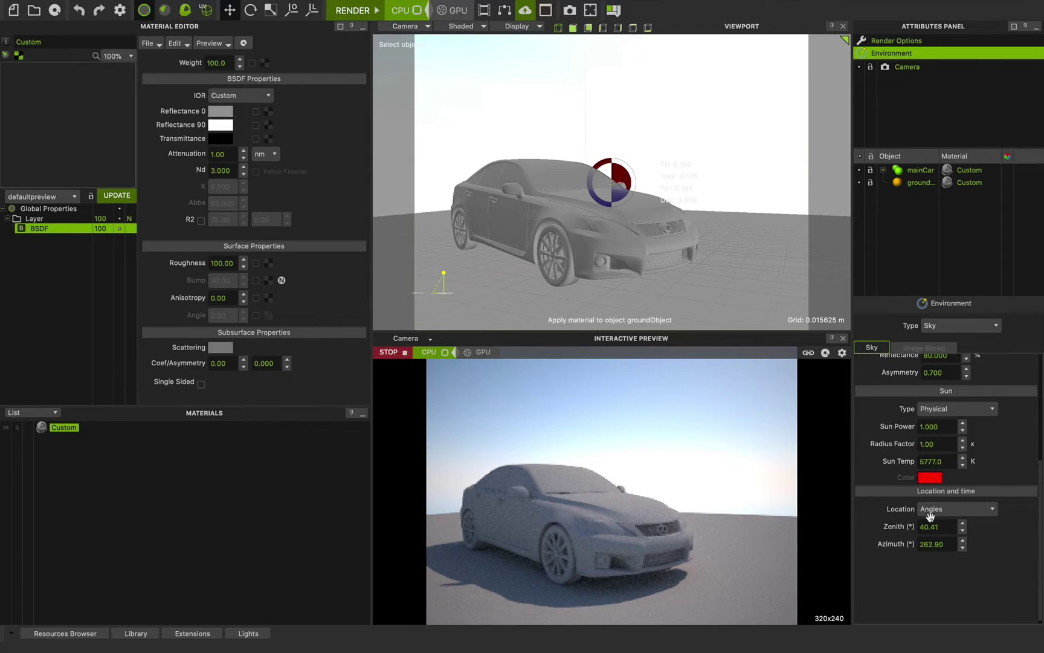
{"action": "left_click_drag", "start_coordinate": [962, 527], "coordinate": [962, 488]}
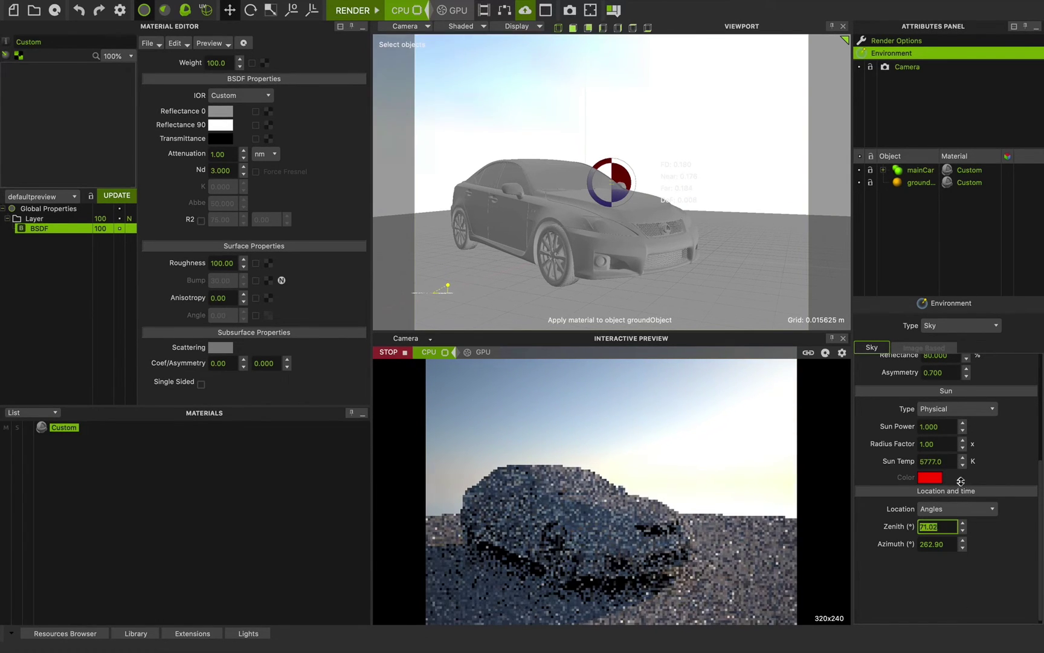
{"action": "mouse_move", "coordinate": [962, 546]}
{"action": "left_mouse_down"}
{"action": "mouse_move", "coordinate": [968, 448]}
{"action": "mouse_move", "coordinate": [961, 594]}
{"action": "mouse_move", "coordinate": [951, 543]}
{"action": "left_mouse_up"}
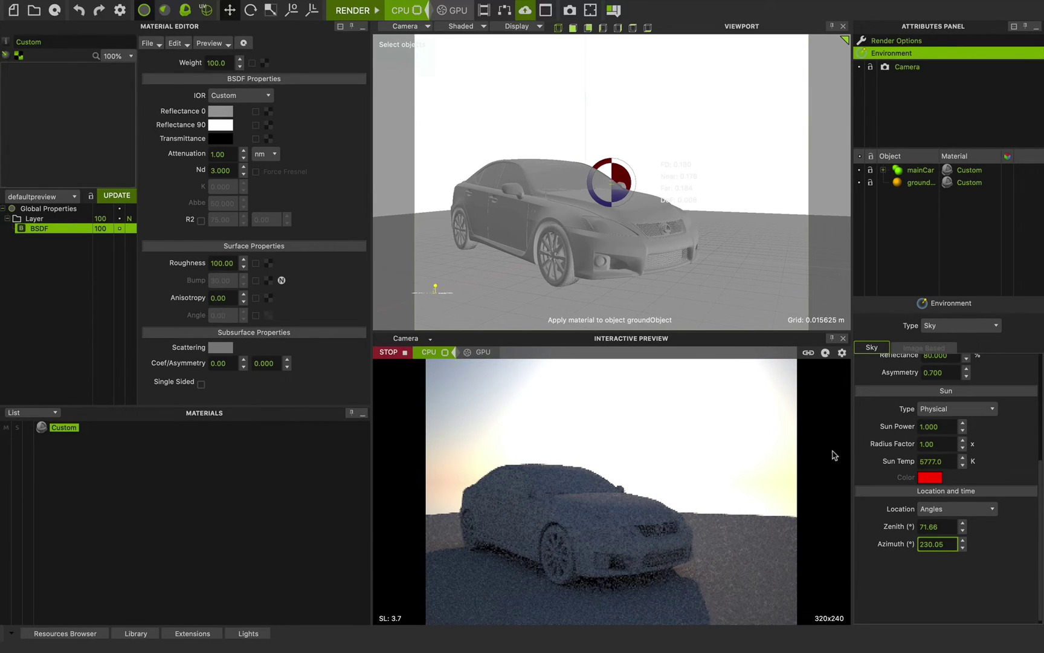
Try sun azimuth values of 0, 180 and 270
{"action": "double_click", "coordinate": [943, 546]}
{"action": "type", "text": "0"}
{"action": "key", "text": "Return"}
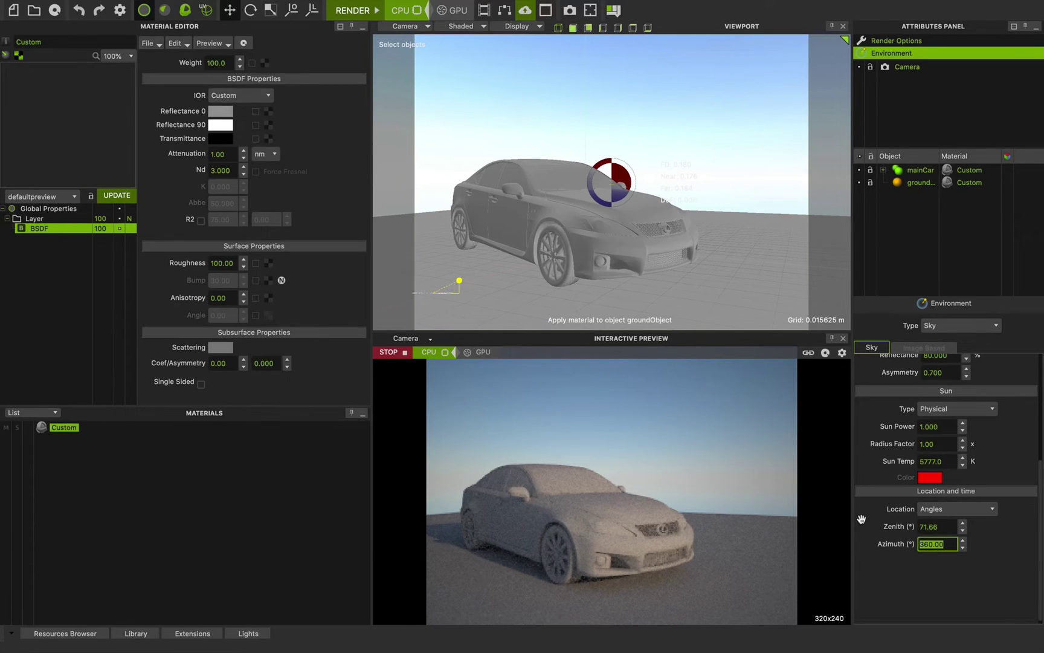
{"action": "type", "text": "180"}
{"action": "key", "text": "Return"}
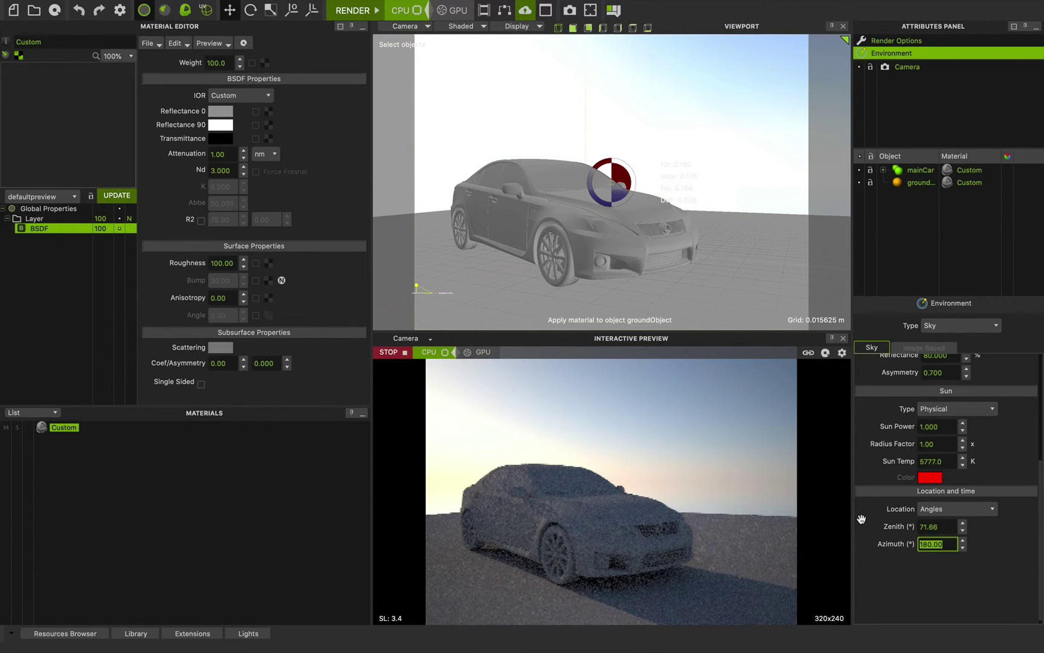
{"action": "type", "text": "270"}
{"action": "key", "text": "Return"}
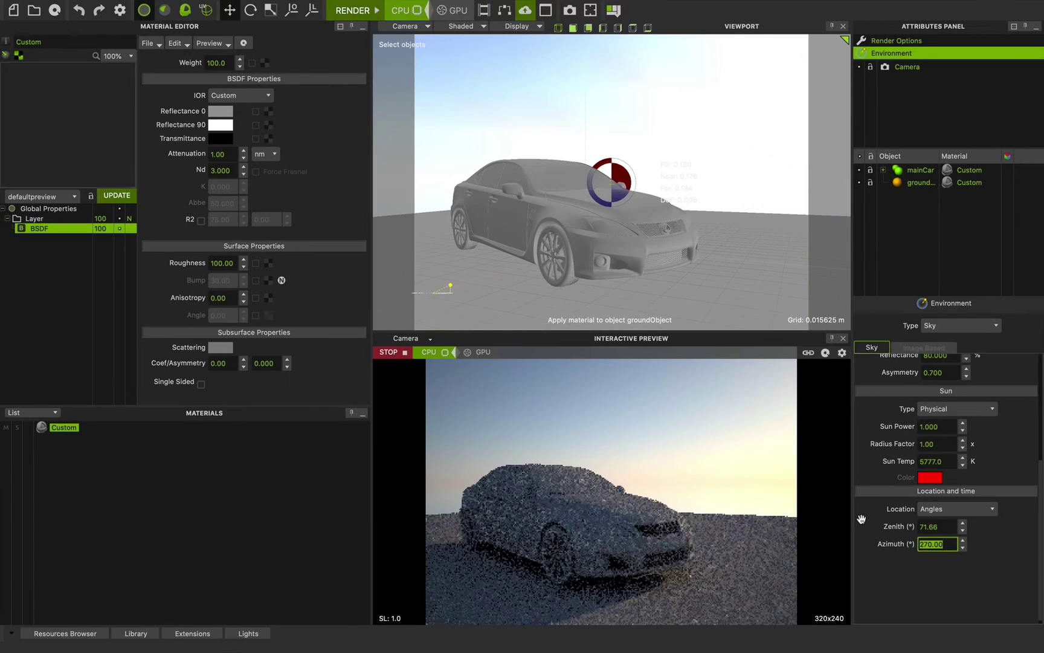
Lower the sun to zenith 84.32° with azimuth 237.81° for a sunset sky
{"action": "scroll", "coordinate": [987, 543], "scroll_direction": "up", "scroll_amount": 1}
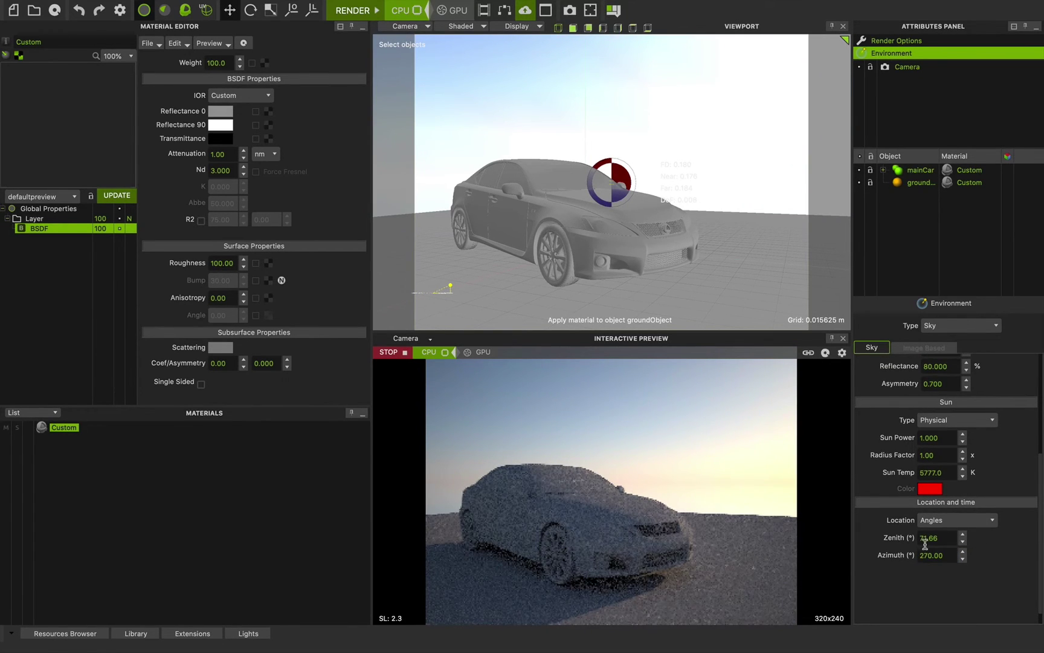
{"action": "mouse_move", "coordinate": [964, 539]}
{"action": "left_mouse_down"}
{"action": "mouse_move", "coordinate": [962, 560]}
{"action": "mouse_move", "coordinate": [965, 503]}
{"action": "left_mouse_up"}
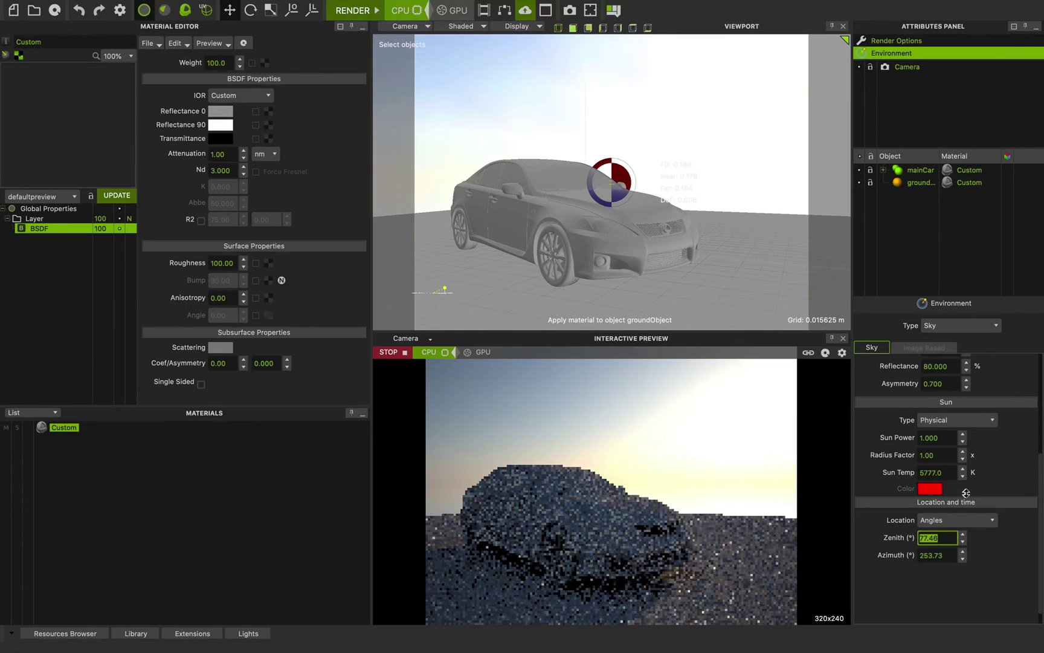
{"action": "left_click_drag", "start_coordinate": [965, 561], "coordinate": [969, 503]}
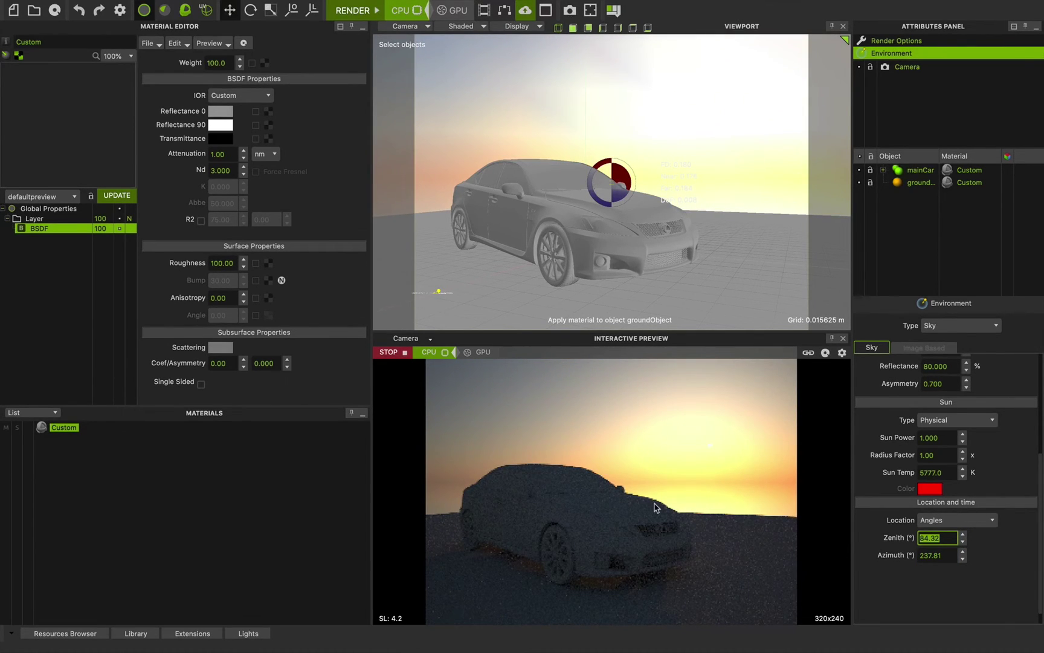
{"action": "scroll", "coordinate": [895, 444], "scroll_direction": "up", "scroll_amount": 1}
Try a sun power of 5, then set it back to 1
{"action": "left_click", "coordinate": [936, 463]}
{"action": "left_click", "coordinate": [940, 445]}
{"action": "type", "text": "5"}
{"action": "key", "text": "Return"}
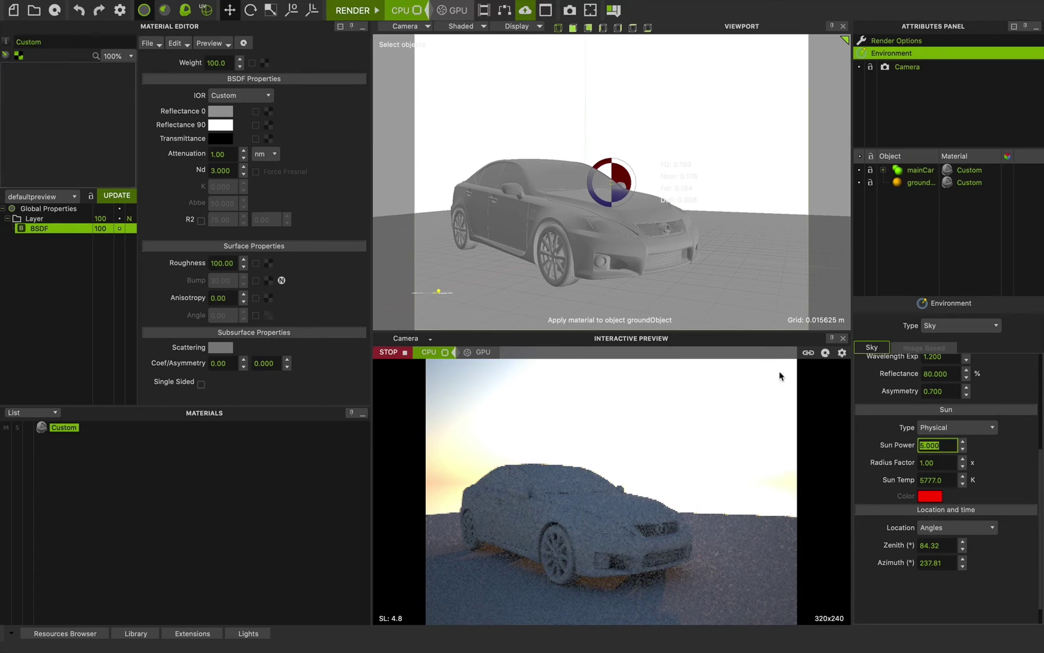
{"action": "type", "text": "1"}
{"action": "key", "text": "Return"}
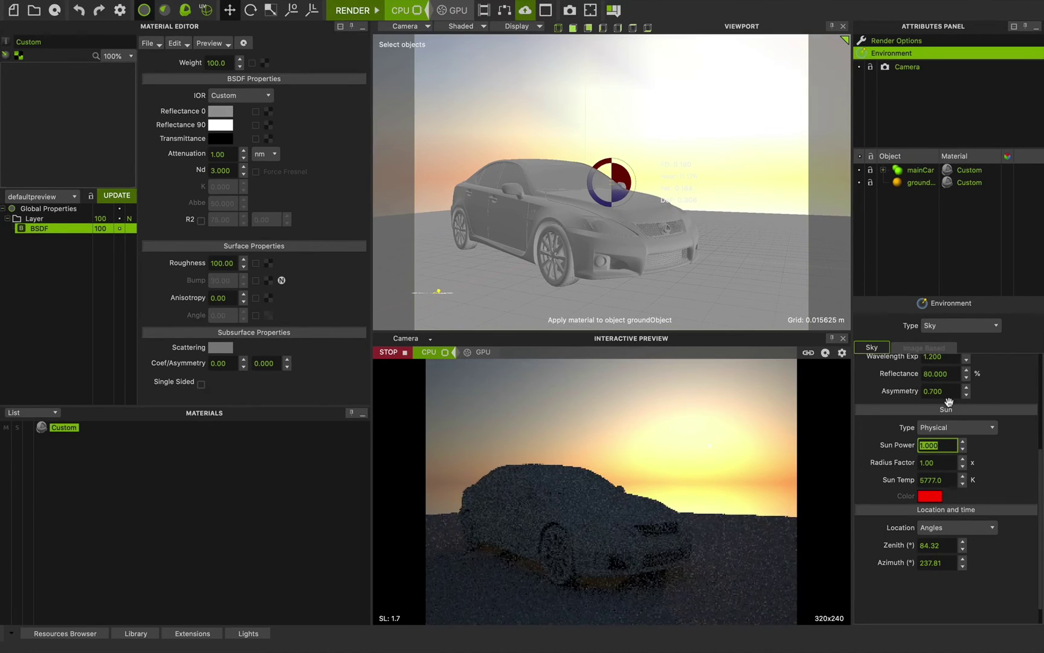
Set the sun radius factor to 50 and raise the sun to zenith 44.87°
{"action": "key", "text": "Tab"}
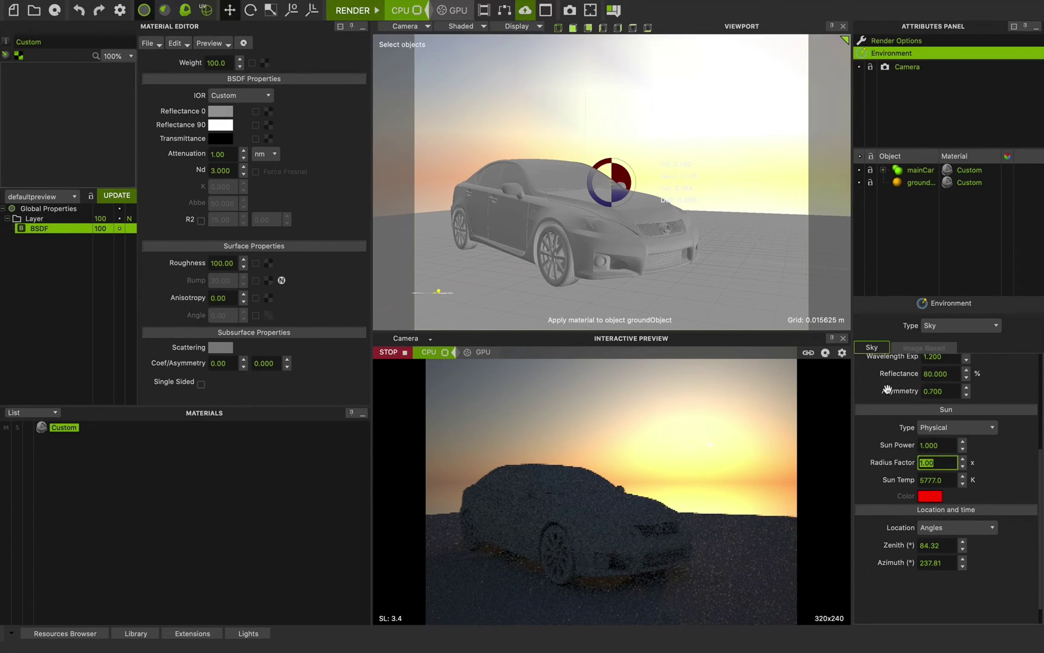
{"action": "type", "text": "50"}
{"action": "key", "text": "Return"}
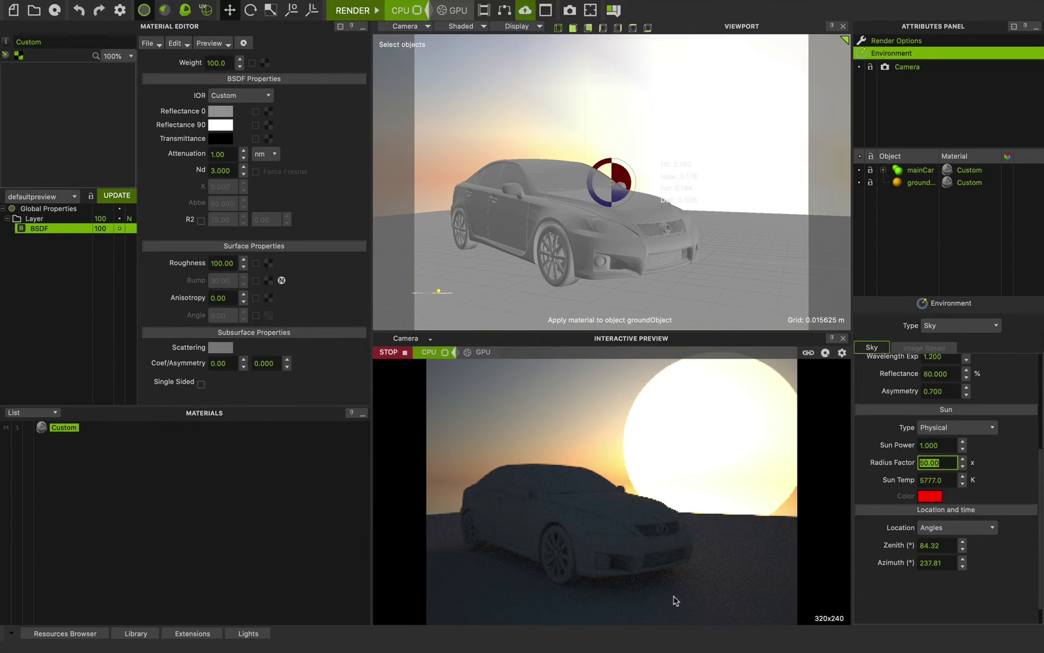
{"action": "left_click_drag", "start_coordinate": [963, 549], "coordinate": [957, 649]}
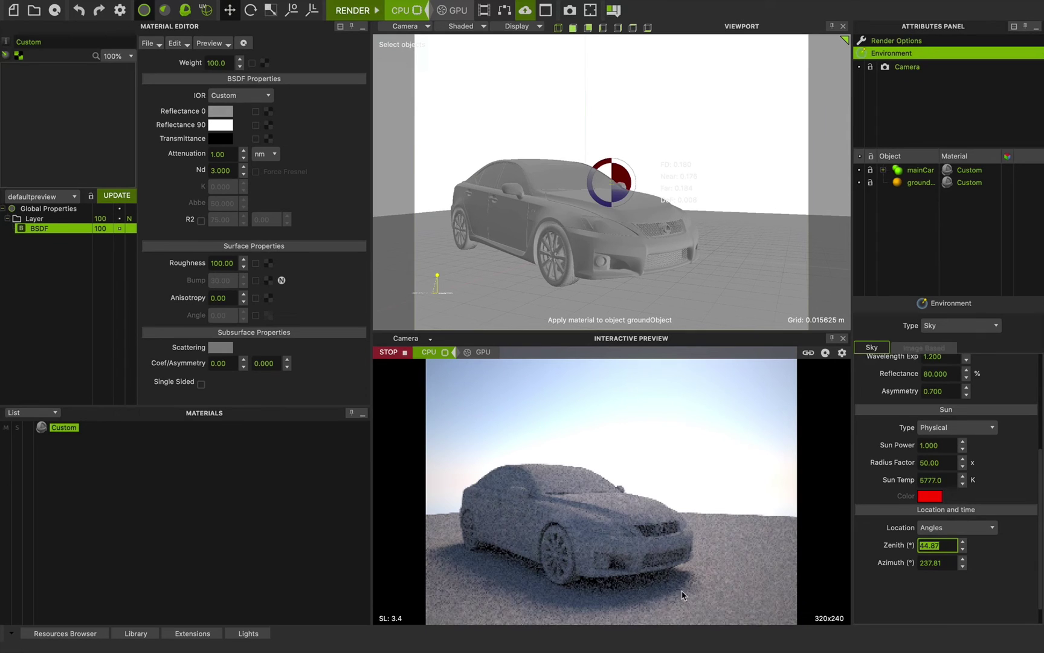
Set the sun radius factor to 100
{"action": "left_click", "coordinate": [937, 462]}
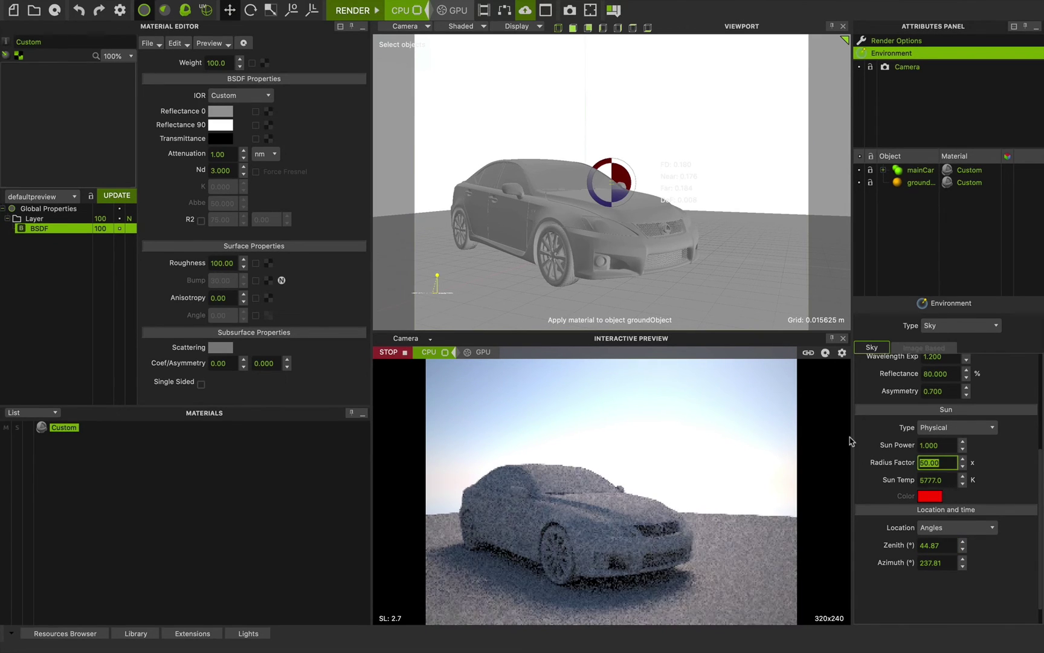
{"action": "type", "text": "1"}
{"action": "key", "text": "Return"}
{"action": "type", "text": "50"}
{"action": "key", "text": "Return"}
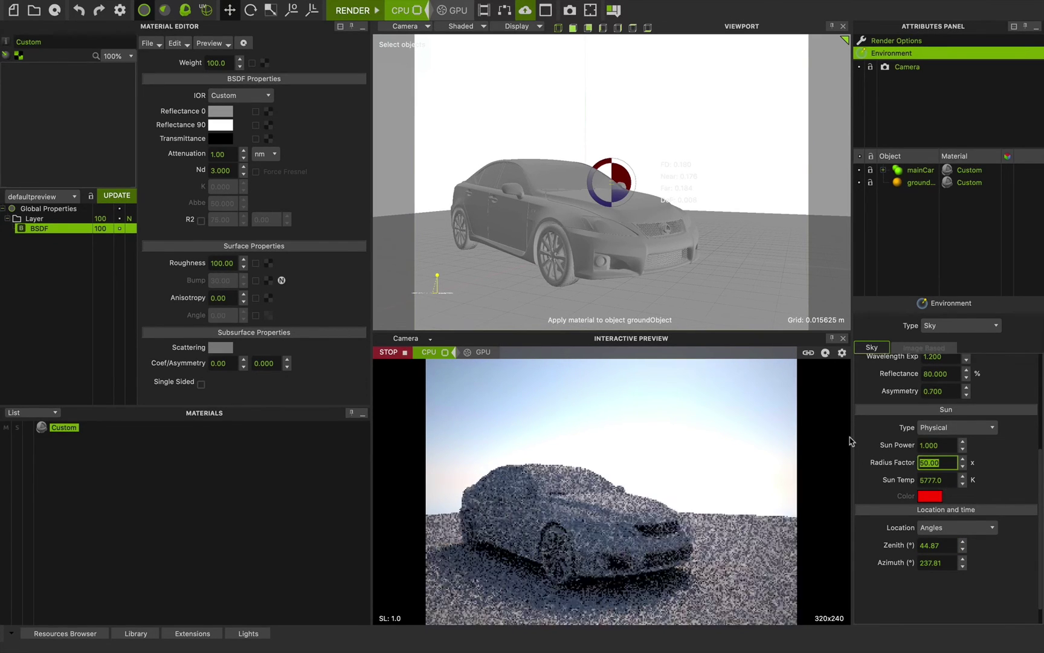
{"action": "type", "text": "100"}
{"action": "key", "text": "Return"}
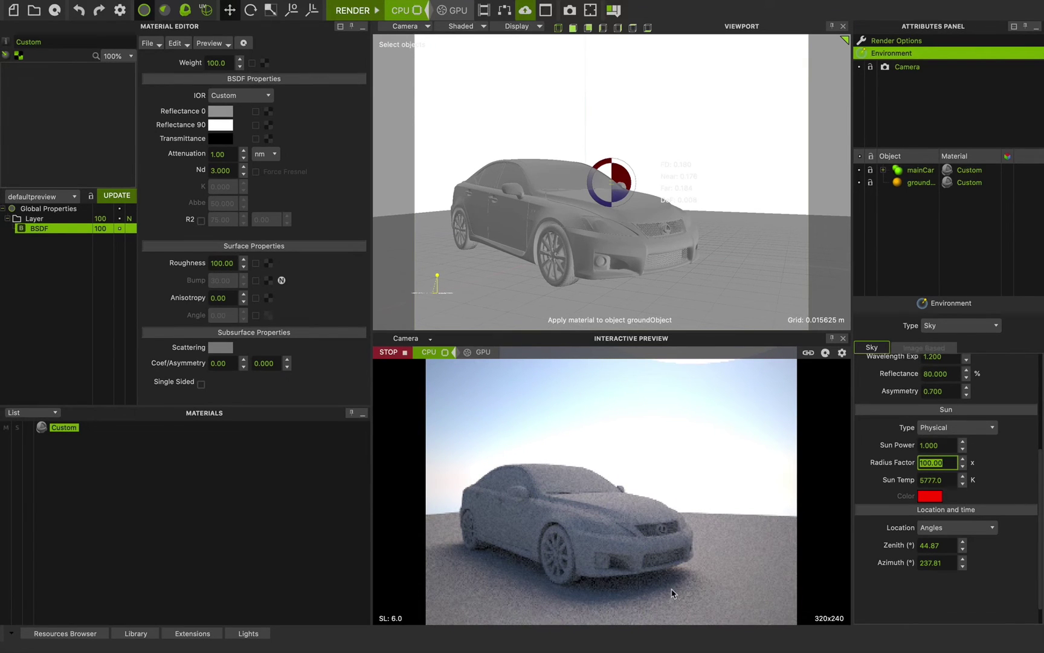
{"action": "left_click", "coordinate": [937, 481]}
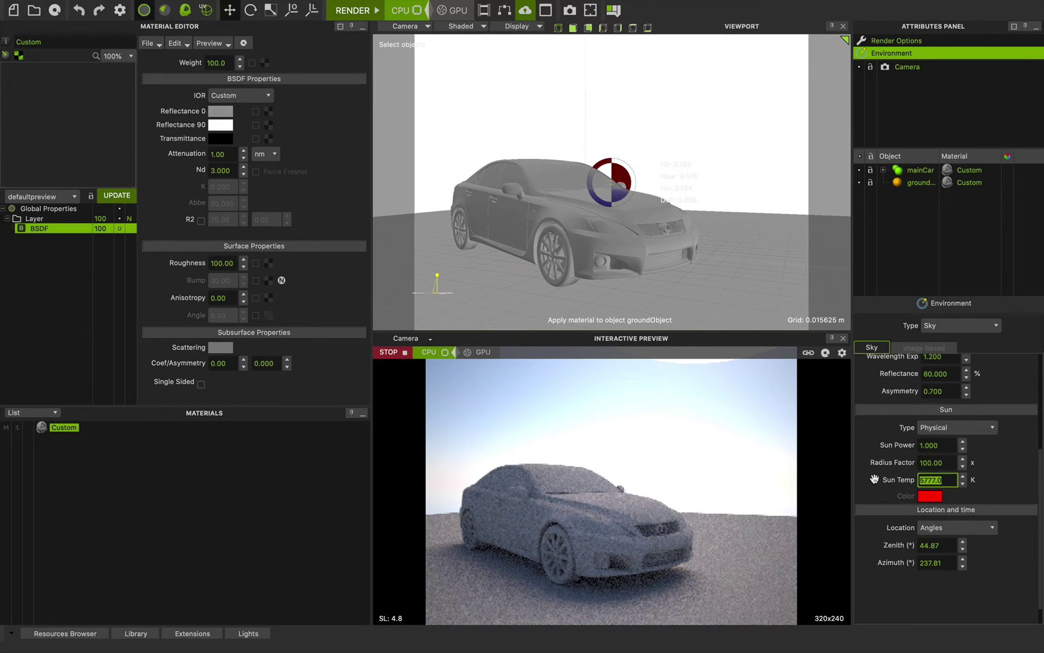
{"action": "type", "text": "2800"}
{"action": "key", "text": "Return"}
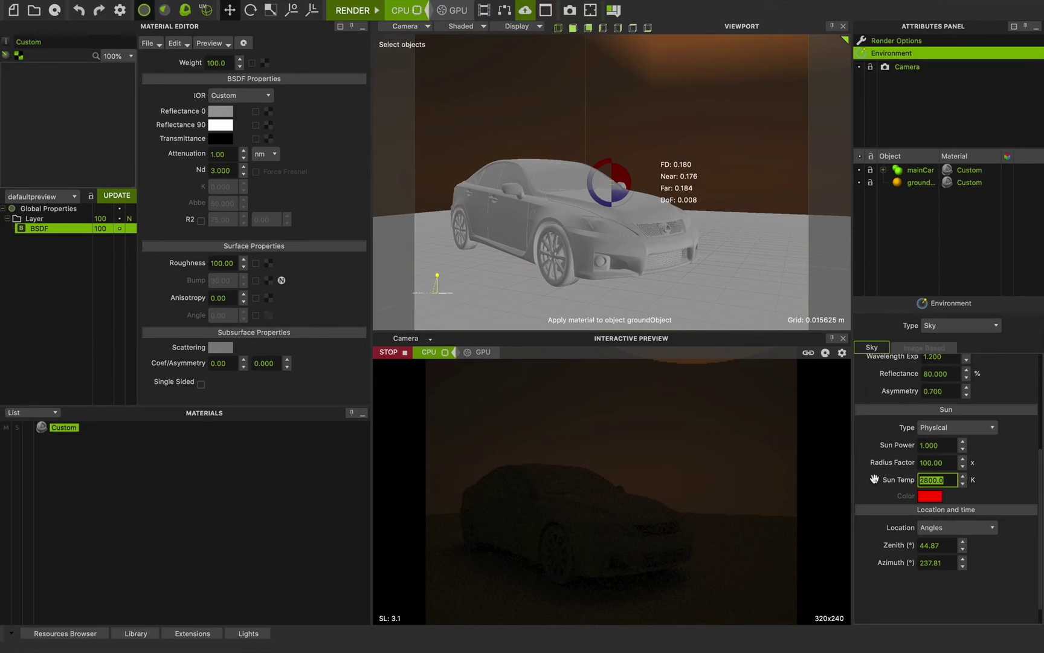
{"action": "type", "text": "10000"}
{"action": "key", "text": "Return"}
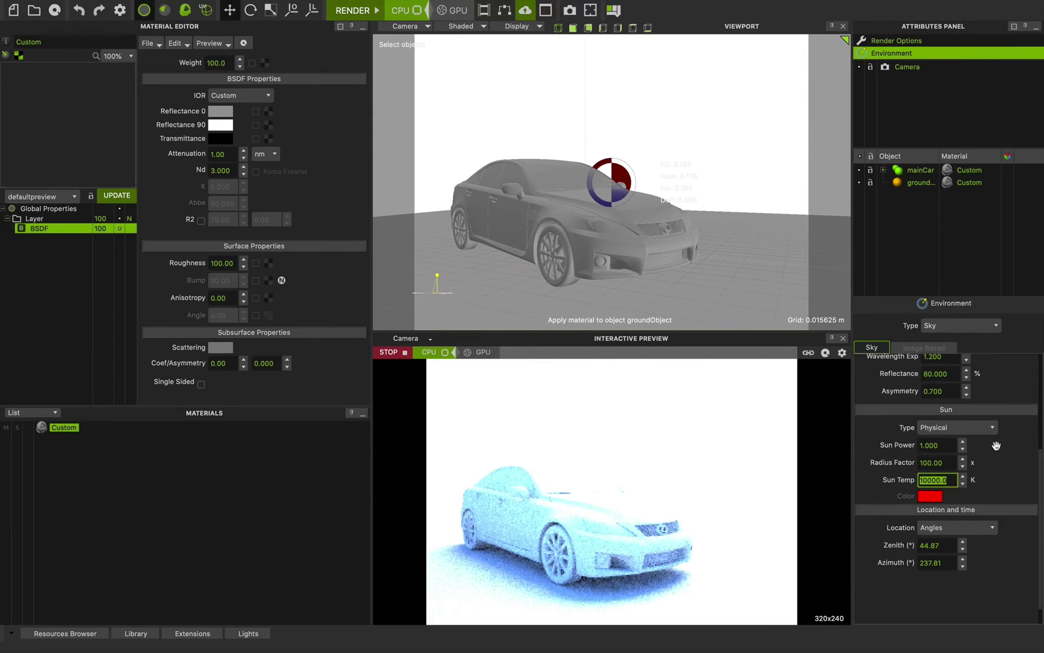
{"action": "type", "text": "5777"}
{"action": "key", "text": "Return"}
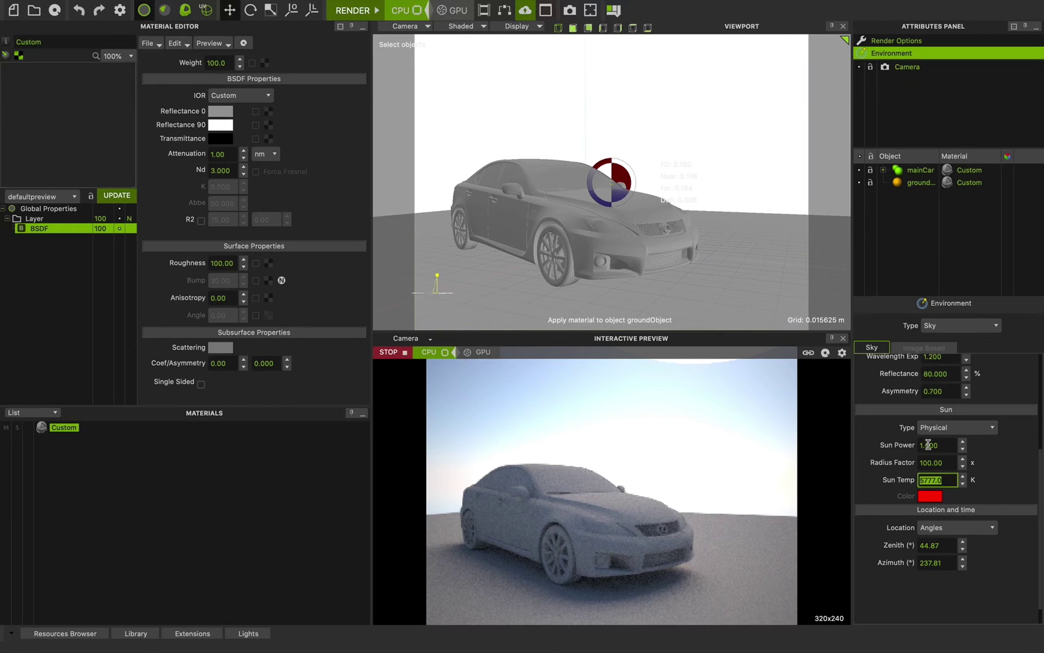
Change the sun Radius Factor to 25.00 for a sharper shadow
{"action": "left_click", "coordinate": [945, 461]}
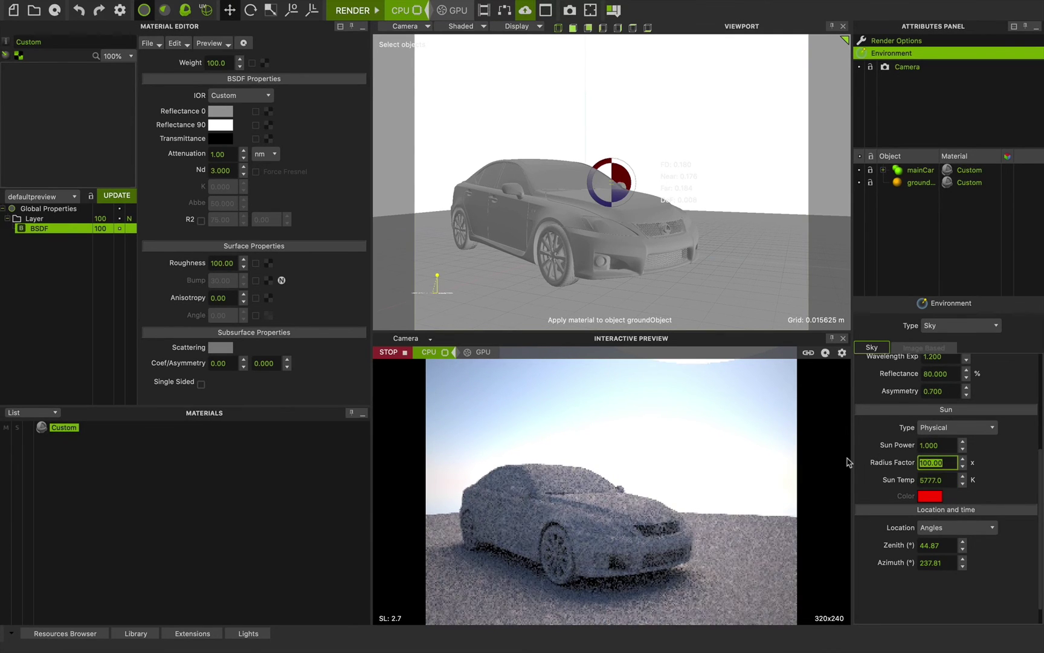
{"action": "type", "text": "25"}
{"action": "key", "text": "Return"}
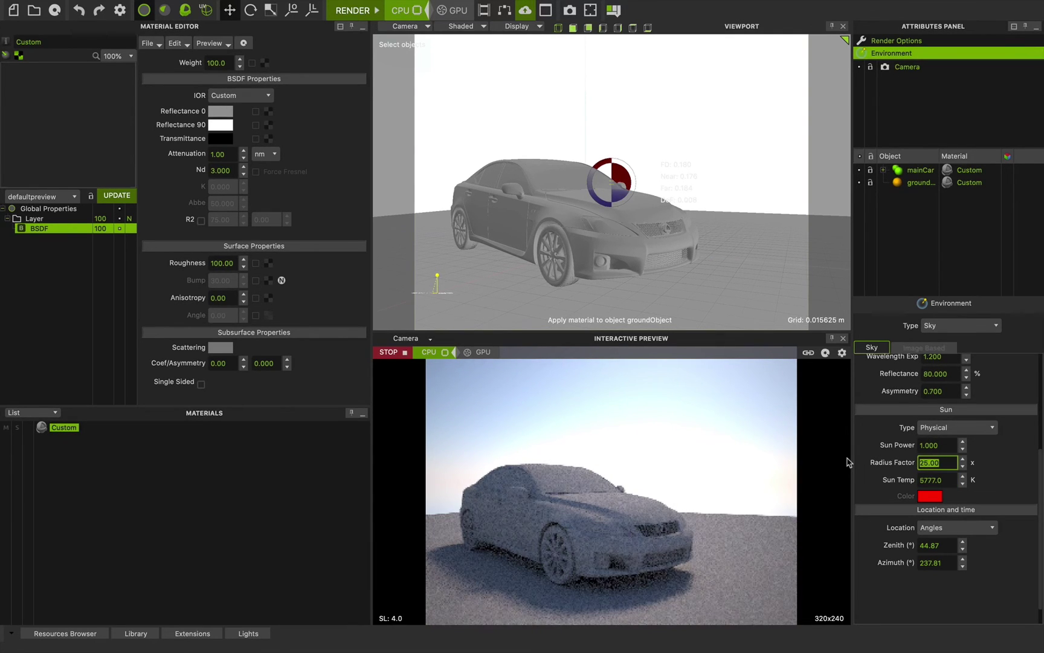
{"action": "left_click", "coordinate": [939, 445]}
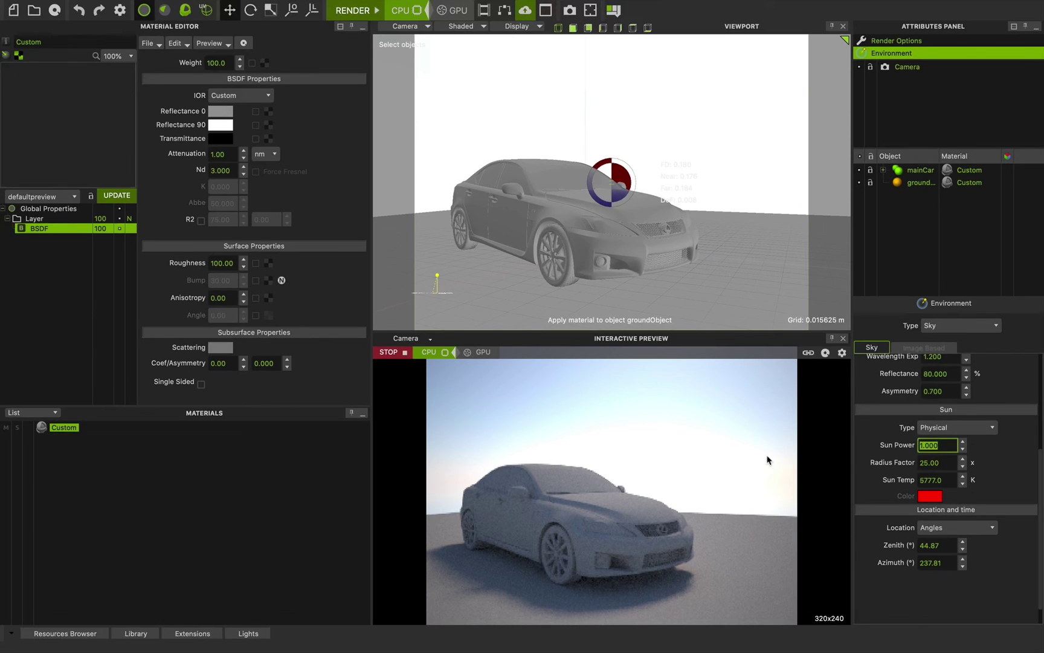
Bring up the sky Save choices, As Preset and As HDR, under Sky Settings
{"action": "scroll", "coordinate": [946, 369], "scroll_direction": "up", "scroll_amount": 5}
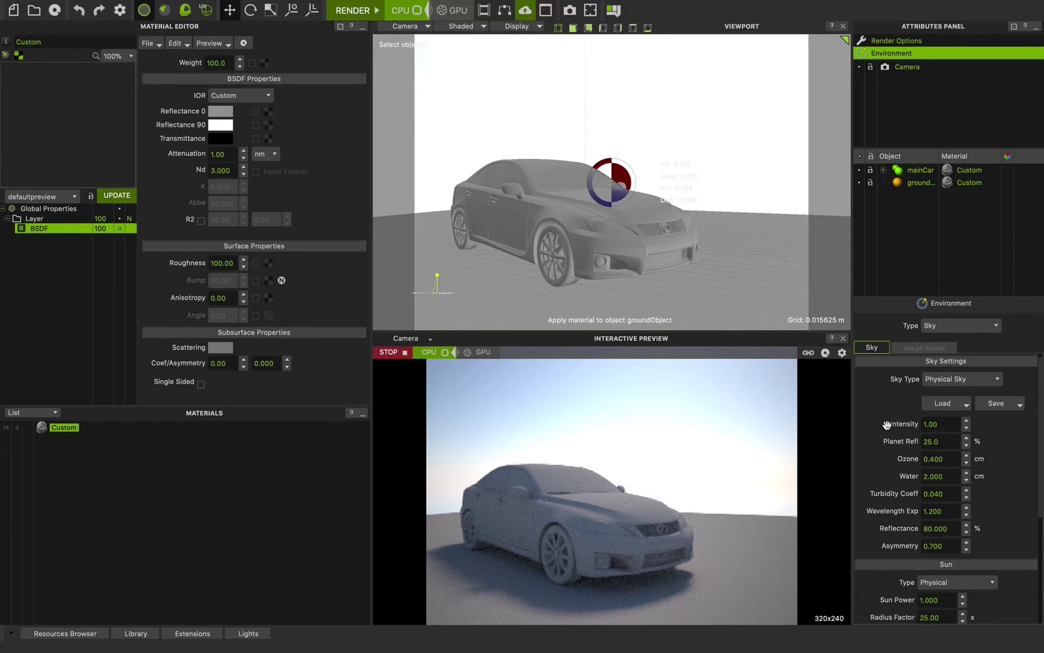
{"action": "left_click", "coordinate": [1000, 404]}
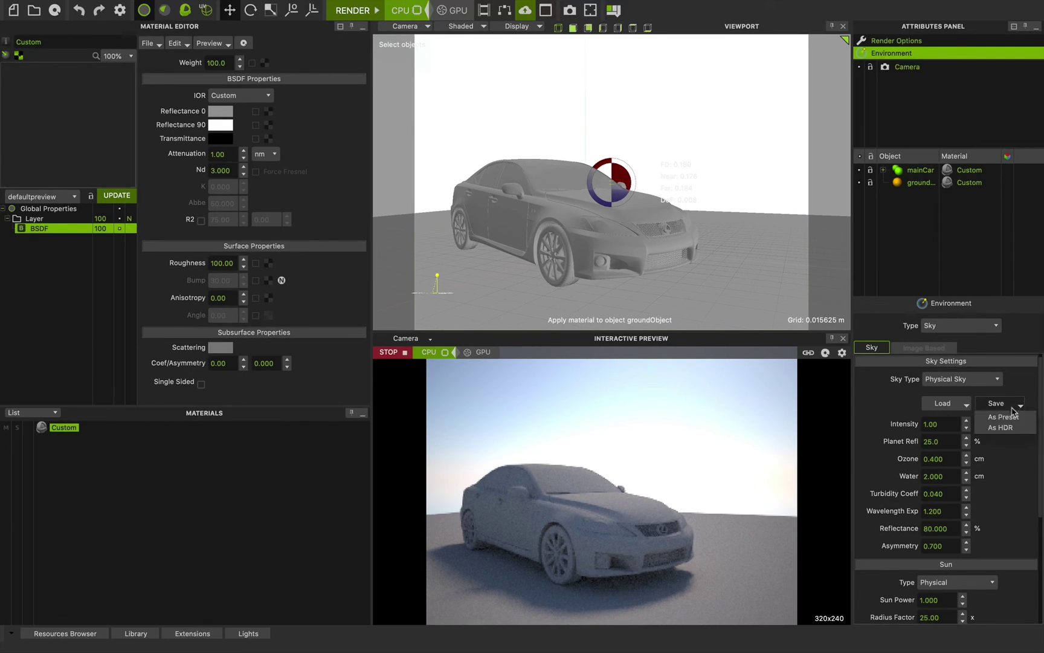